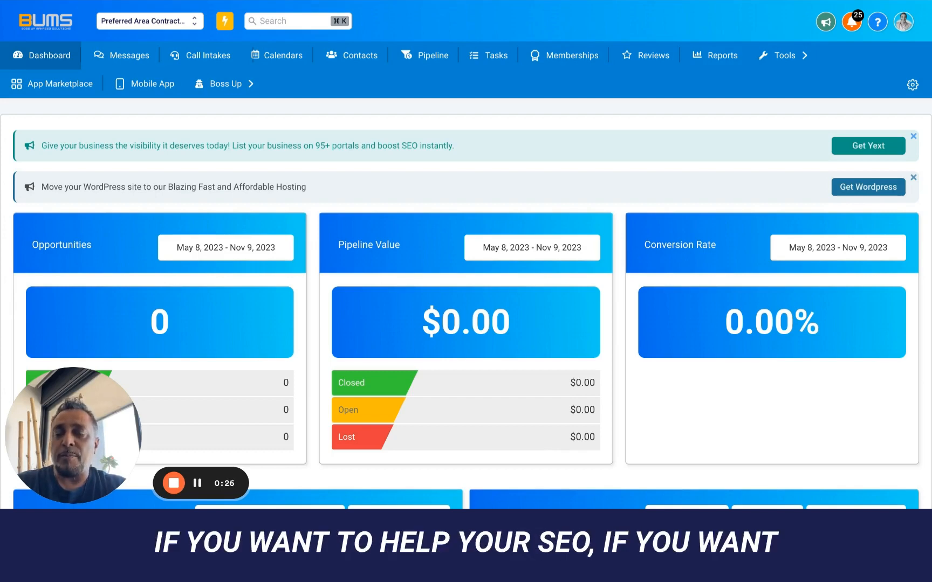
- Close the Yext listing and WordPress hosting promotion banners, then go to Business Profile settings
{"action": "left_click", "coordinate": [913, 137]}
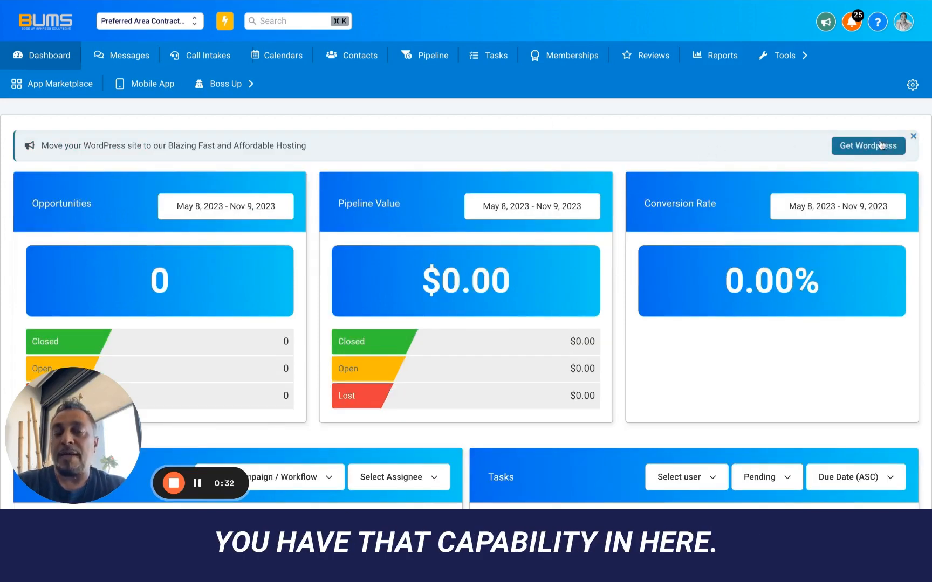
{"action": "left_click", "coordinate": [914, 137]}
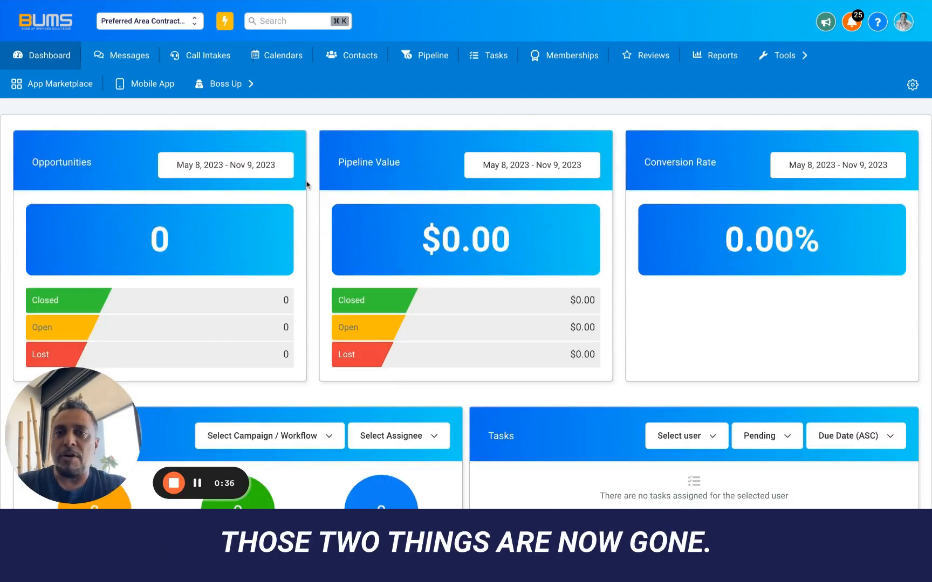
{"action": "scroll", "coordinate": [307, 185], "scroll_direction": "down", "scroll_amount": 1}
{"action": "scroll", "coordinate": [308, 185], "scroll_direction": "up", "scroll_amount": 1}
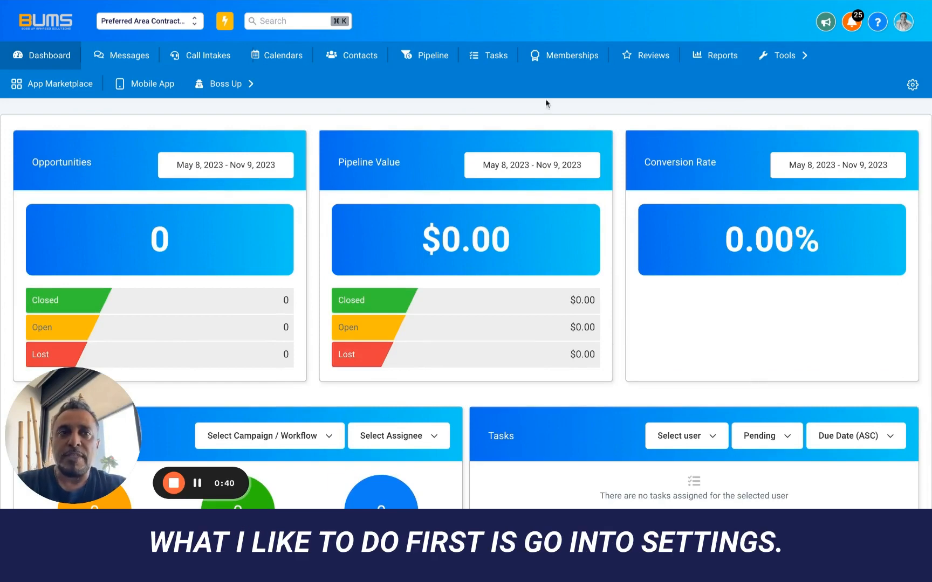
{"action": "left_click", "coordinate": [913, 85]}
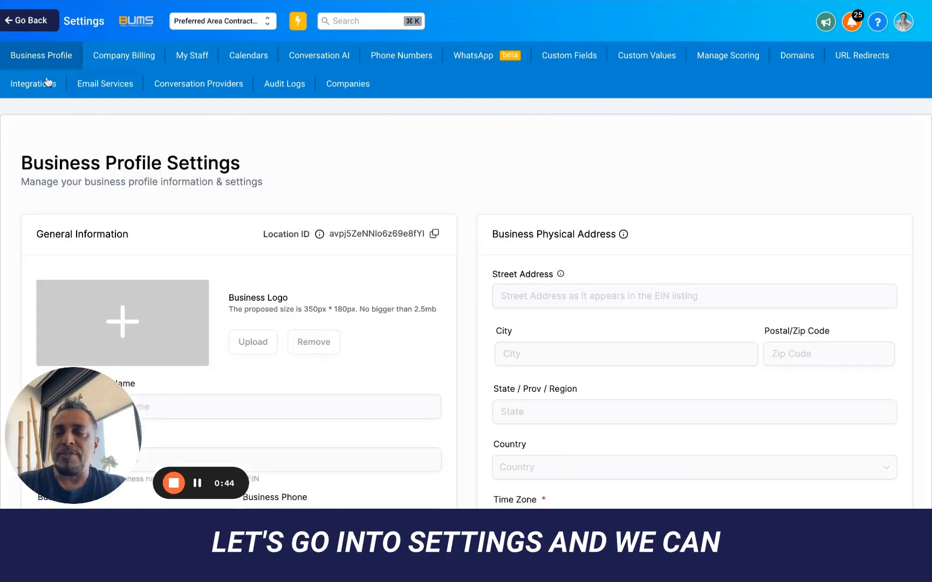
- Review and save the general business information section
{"action": "scroll", "coordinate": [235, 294], "scroll_direction": "down", "scroll_amount": 5}
{"action": "scroll", "coordinate": [235, 294], "scroll_direction": "up", "scroll_amount": 5}
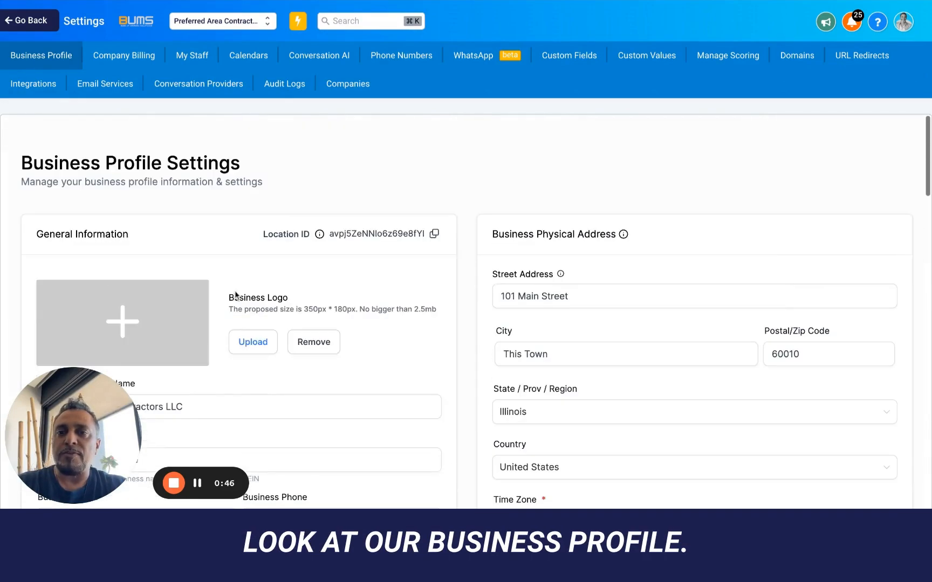
{"action": "scroll", "coordinate": [190, 277], "scroll_direction": "down", "scroll_amount": 3}
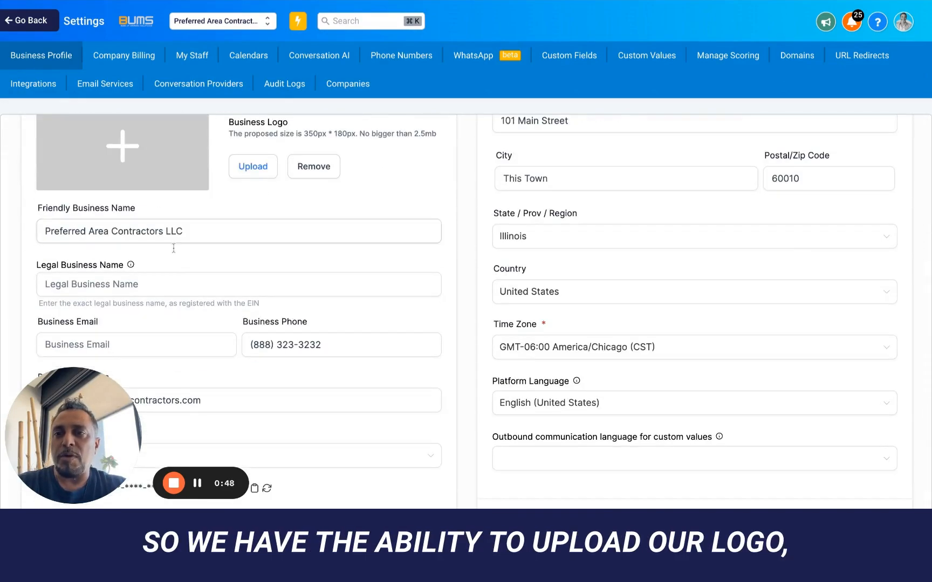
{"action": "scroll", "coordinate": [174, 248], "scroll_direction": "down", "scroll_amount": 4}
{"action": "scroll", "coordinate": [189, 348], "scroll_direction": "down", "scroll_amount": 5}
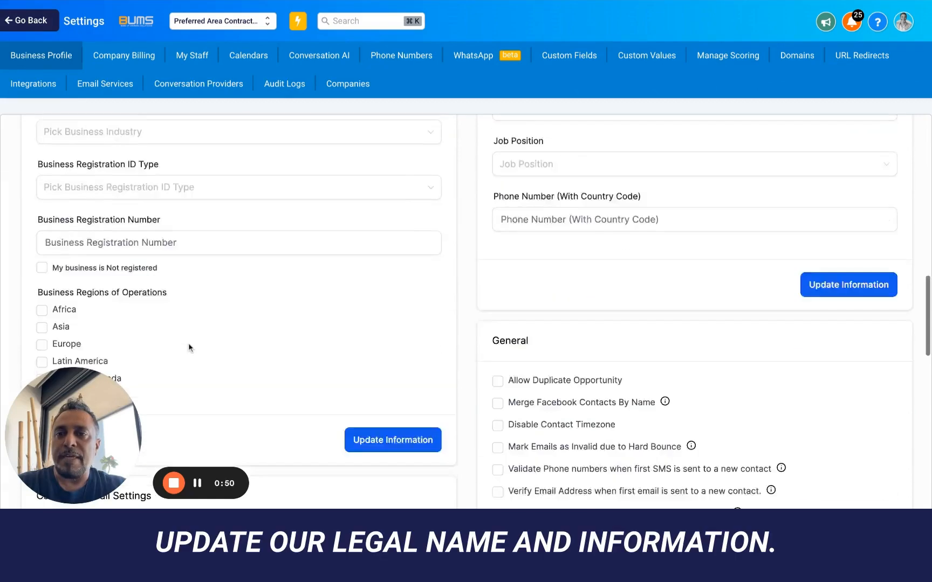
{"action": "scroll", "coordinate": [189, 347], "scroll_direction": "up", "scroll_amount": 3}
{"action": "scroll", "coordinate": [174, 269], "scroll_direction": "down", "scroll_amount": 2}
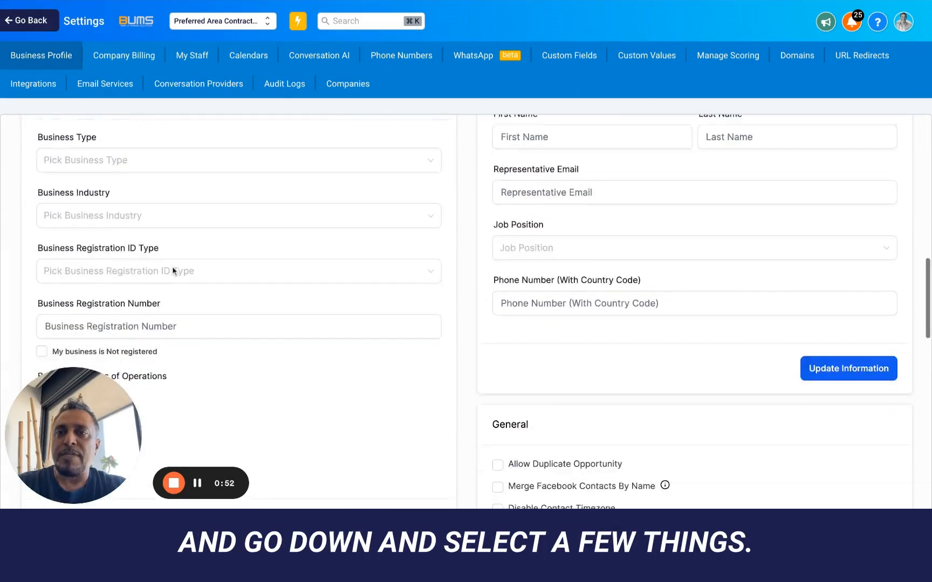
{"action": "scroll", "coordinate": [174, 271], "scroll_direction": "down", "scroll_amount": 1}
{"action": "scroll", "coordinate": [166, 198], "scroll_direction": "up", "scroll_amount": 8}
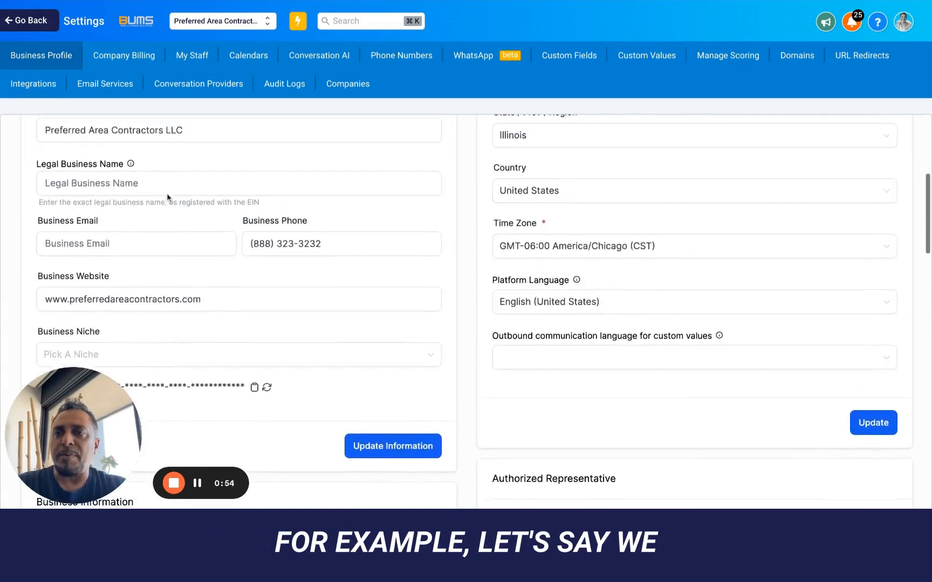
{"action": "scroll", "coordinate": [167, 197], "scroll_direction": "up", "scroll_amount": 2}
{"action": "scroll", "coordinate": [324, 215], "scroll_direction": "down", "scroll_amount": 7}
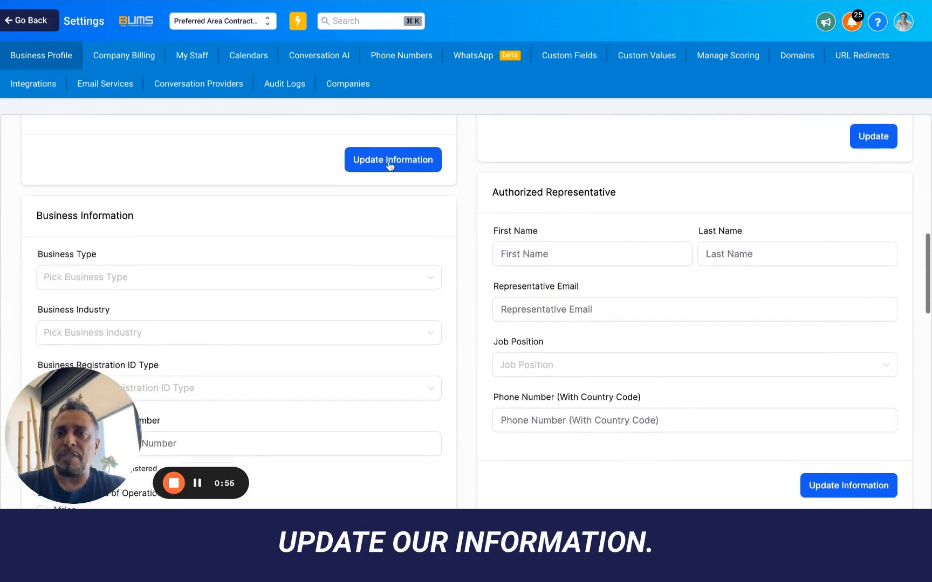
{"action": "left_click", "coordinate": [390, 165]}
- Set the business type to Corporation and the business industry to Consumer
{"action": "scroll", "coordinate": [216, 185], "scroll_direction": "down", "scroll_amount": 2}
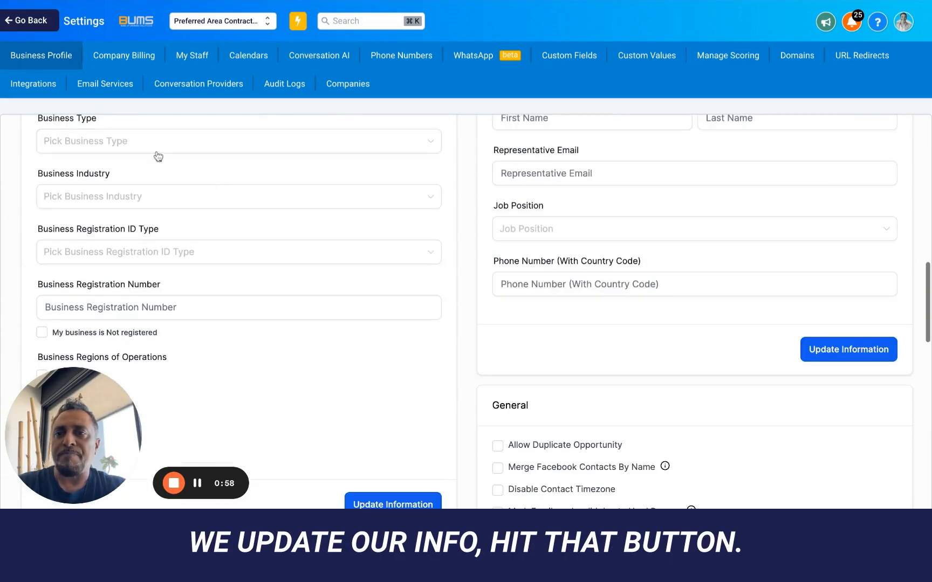
{"action": "left_click", "coordinate": [122, 144]}
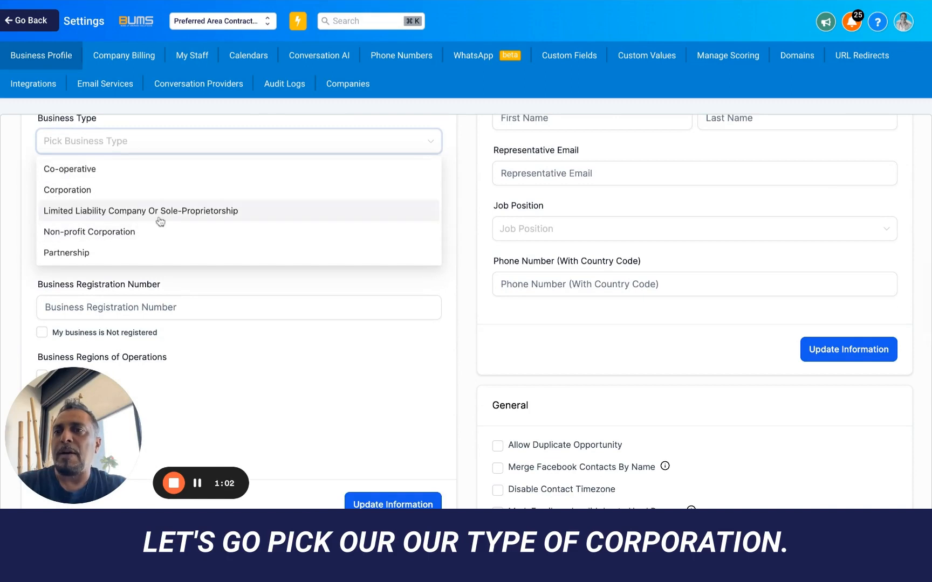
{"action": "left_click", "coordinate": [110, 193]}
{"action": "left_click", "coordinate": [165, 202]}
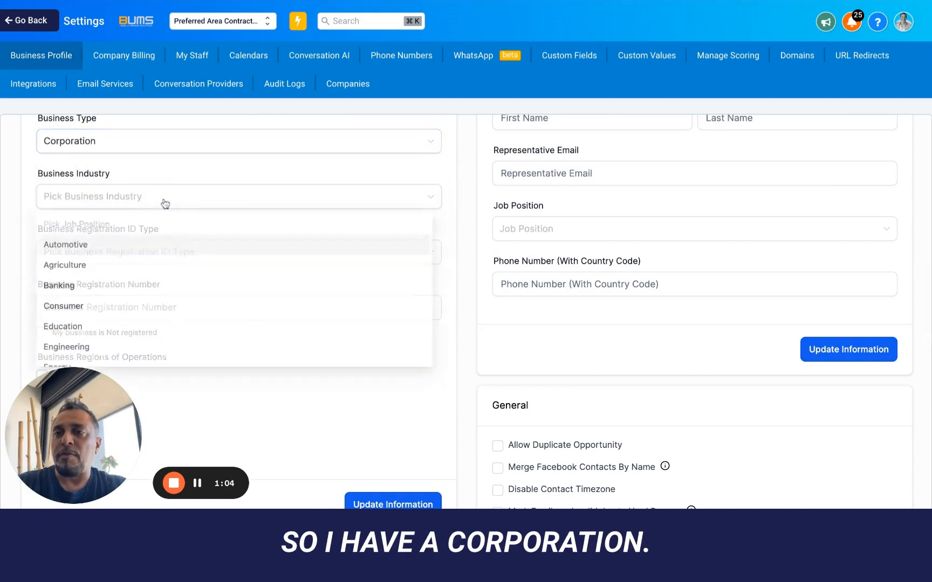
{"action": "scroll", "coordinate": [106, 265], "scroll_direction": "down", "scroll_amount": 3}
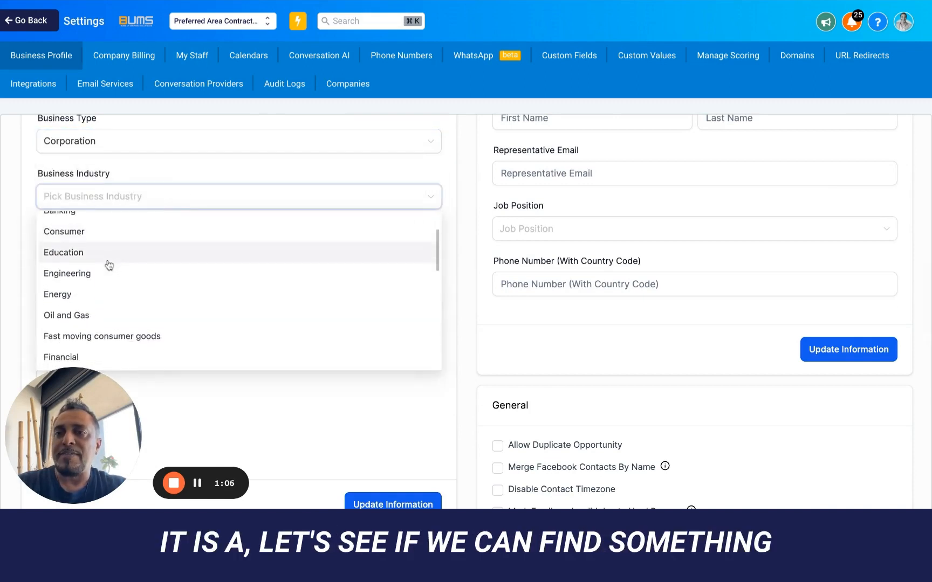
{"action": "scroll", "coordinate": [107, 264], "scroll_direction": "down", "scroll_amount": 5}
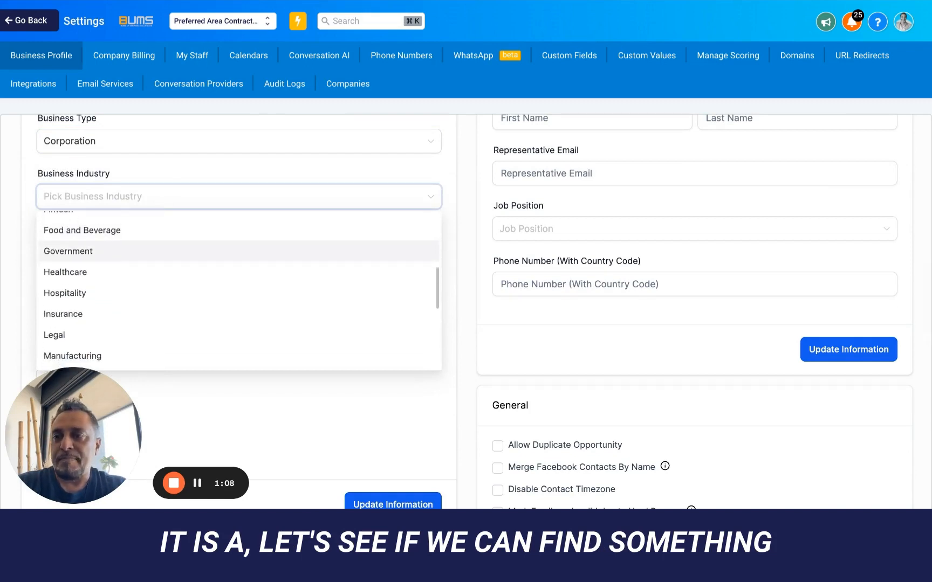
{"action": "scroll", "coordinate": [108, 263], "scroll_direction": "down", "scroll_amount": 5}
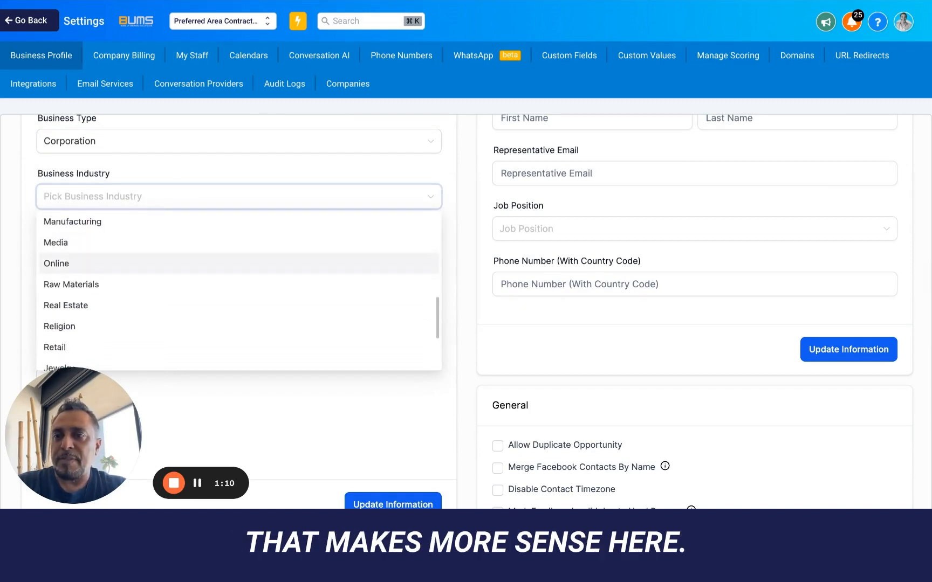
{"action": "scroll", "coordinate": [108, 263], "scroll_direction": "down", "scroll_amount": 5}
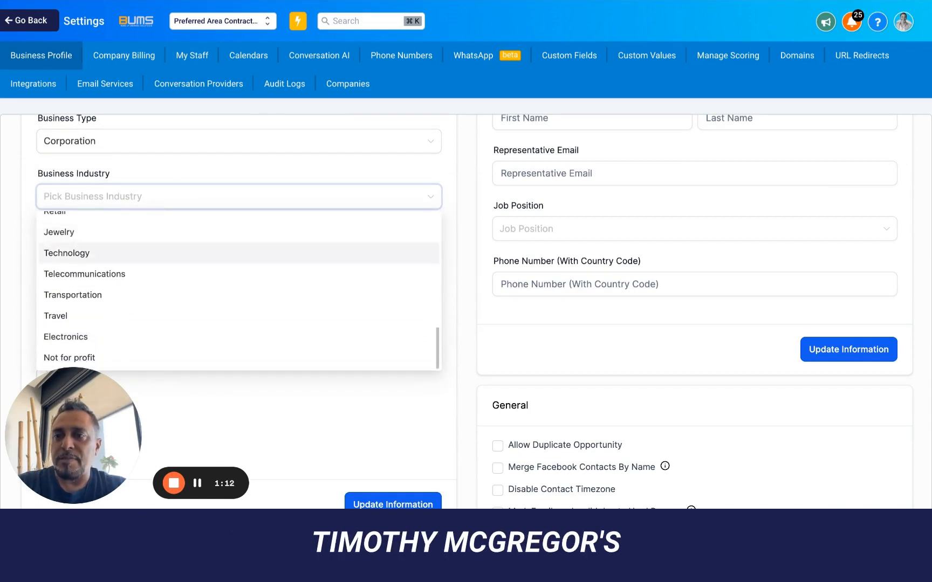
{"action": "scroll", "coordinate": [107, 263], "scroll_direction": "up", "scroll_amount": 5}
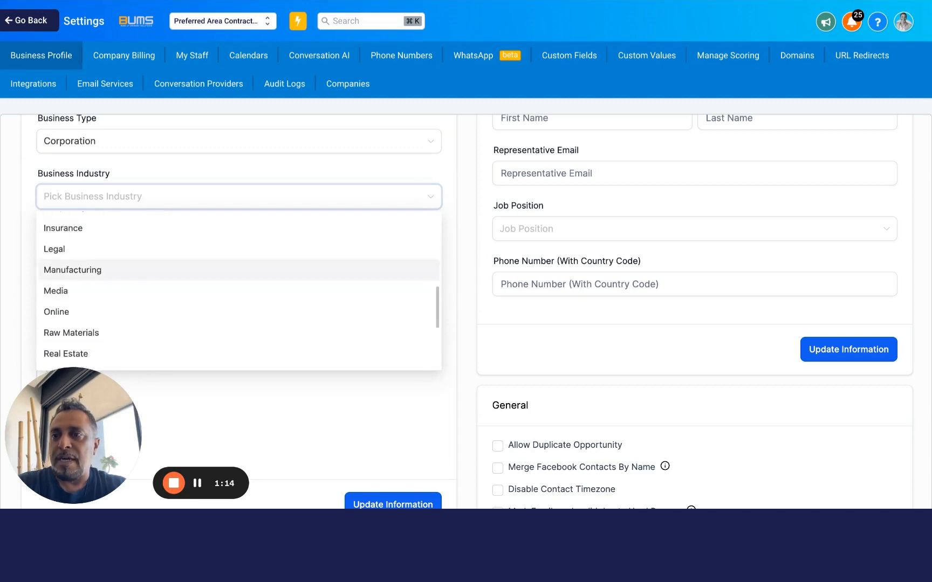
{"action": "scroll", "coordinate": [108, 269], "scroll_direction": "up", "scroll_amount": 3}
{"action": "scroll", "coordinate": [108, 266], "scroll_direction": "up", "scroll_amount": 6}
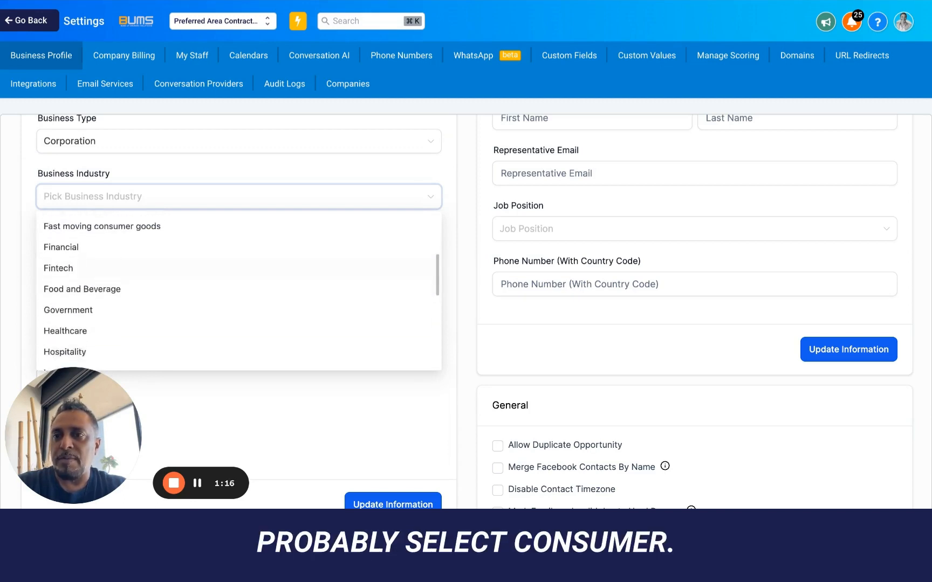
{"action": "left_click", "coordinate": [108, 267]}
- Choose USA EIN as registration ID type, mark not registered, add USA and Canada, and save
{"action": "scroll", "coordinate": [228, 254], "scroll_direction": "down", "scroll_amount": 2}
{"action": "scroll", "coordinate": [228, 254], "scroll_direction": "down", "scroll_amount": 3}
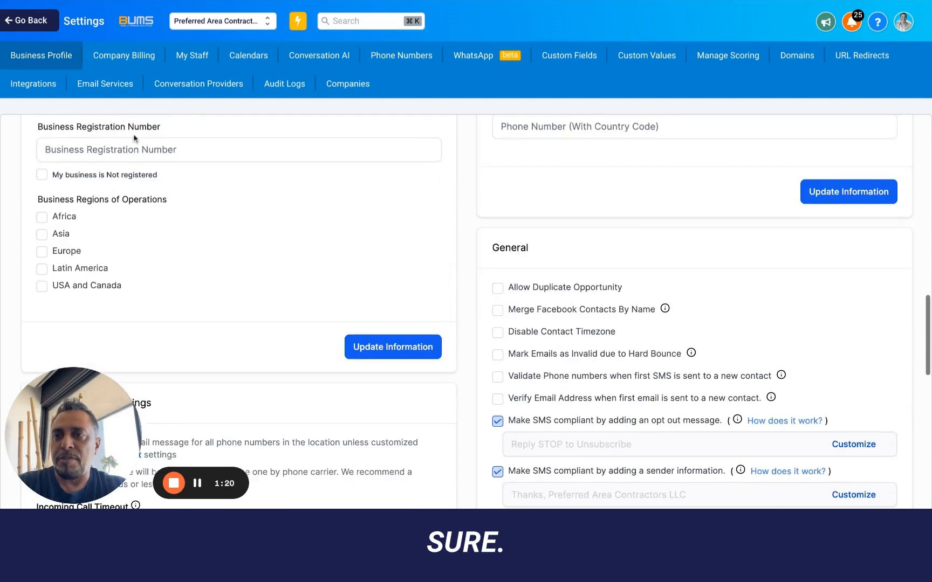
{"action": "scroll", "coordinate": [133, 162], "scroll_direction": "up", "scroll_amount": 8}
{"action": "scroll", "coordinate": [129, 269], "scroll_direction": "down", "scroll_amount": 5}
{"action": "left_click", "coordinate": [106, 188]}
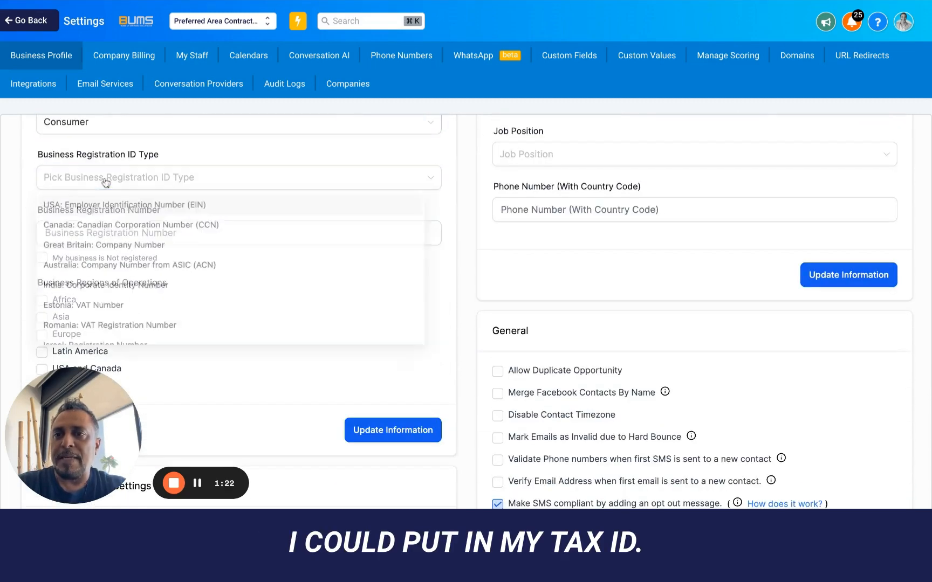
{"action": "left_click", "coordinate": [138, 208]}
{"action": "scroll", "coordinate": [150, 223], "scroll_direction": "down", "scroll_amount": 1}
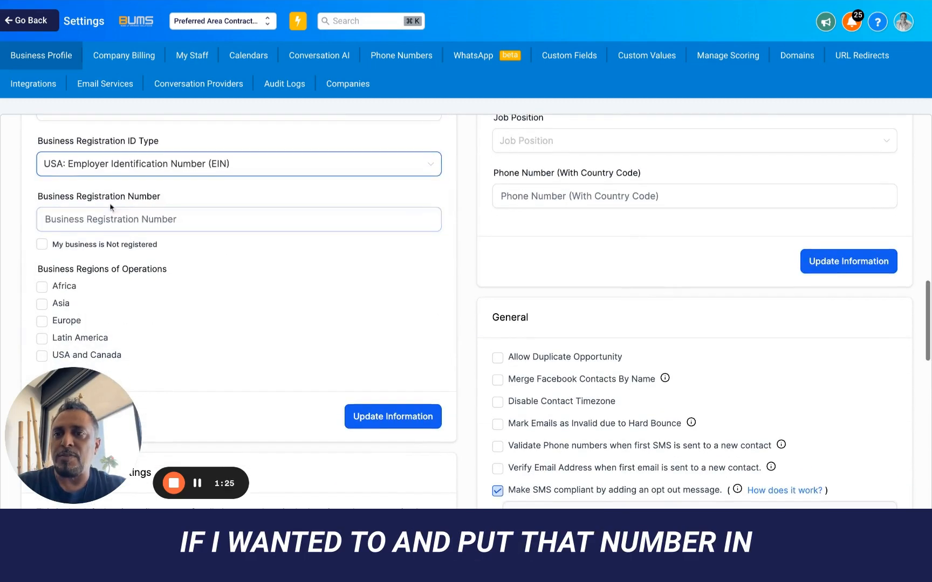
{"action": "left_click", "coordinate": [151, 221]}
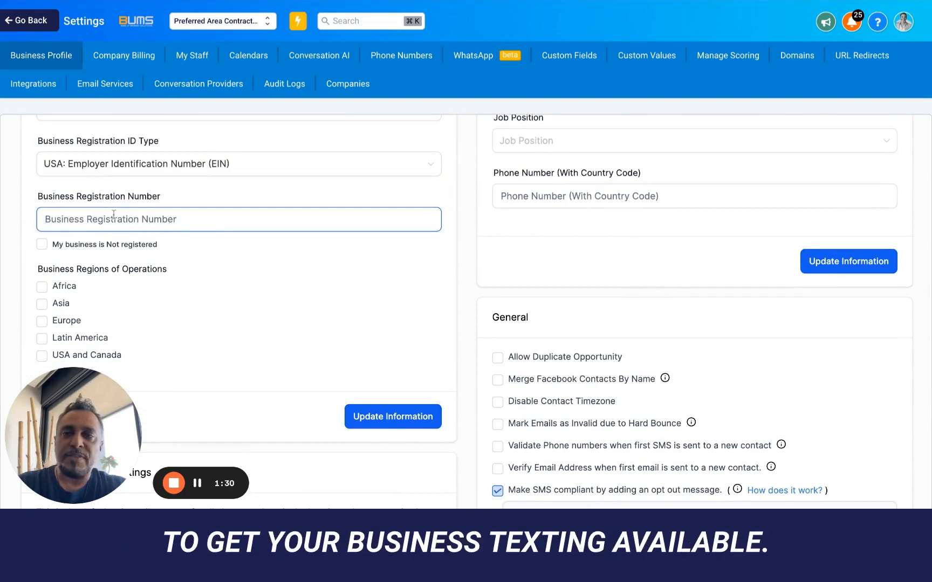
{"action": "left_click", "coordinate": [42, 244]}
{"action": "scroll", "coordinate": [150, 259], "scroll_direction": "down", "scroll_amount": 3}
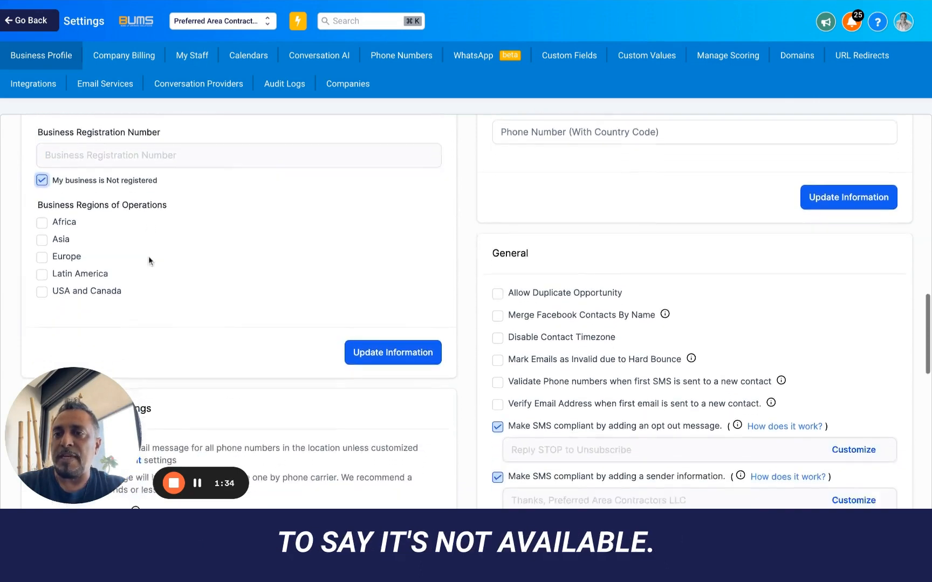
{"action": "left_click", "coordinate": [42, 241]}
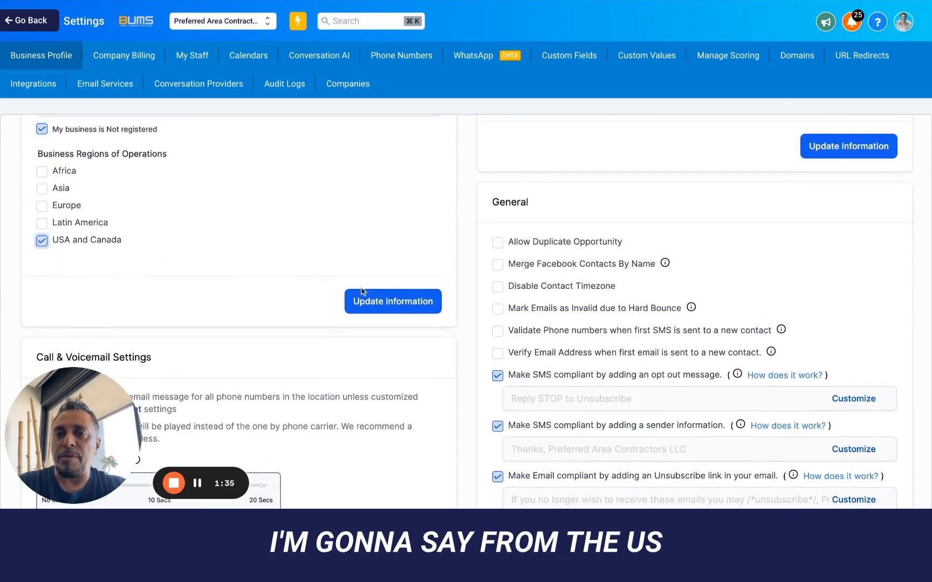
{"action": "left_click", "coordinate": [398, 302]}
- Raise the Incoming Call Timeout slider to 5 seconds and save the call settings
{"action": "scroll", "coordinate": [398, 302], "scroll_direction": "down", "scroll_amount": 4}
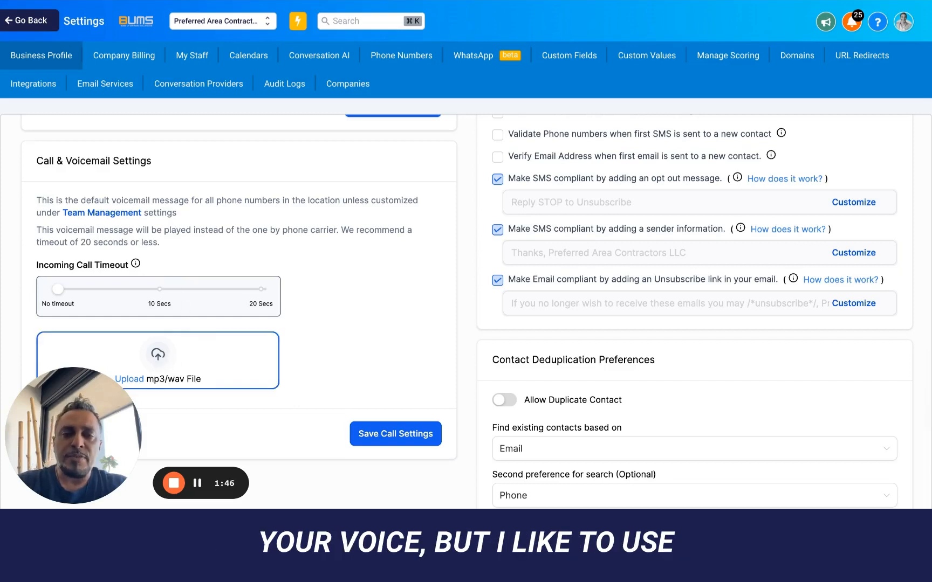
{"action": "scroll", "coordinate": [158, 356], "scroll_direction": "down", "scroll_amount": 1}
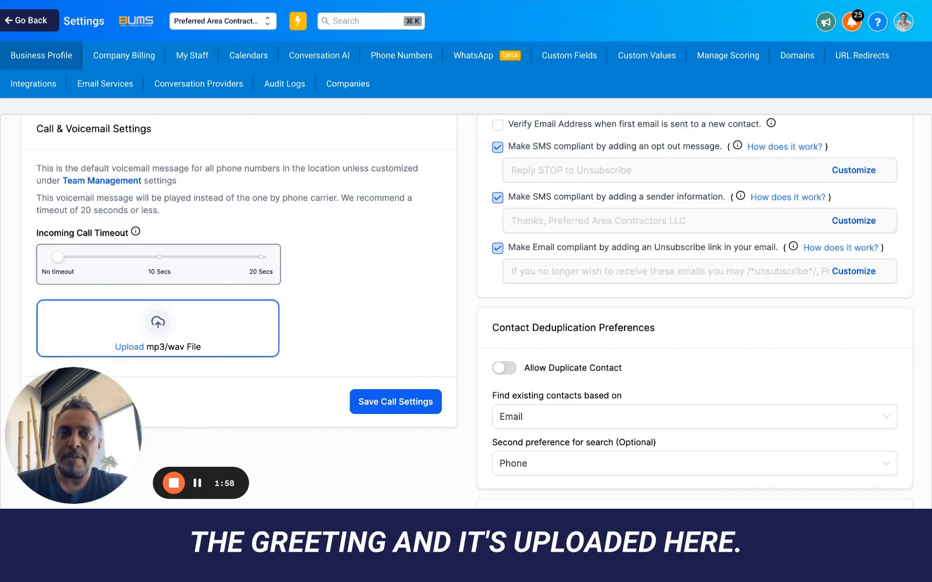
{"action": "scroll", "coordinate": [128, 229], "scroll_direction": "down", "scroll_amount": 3}
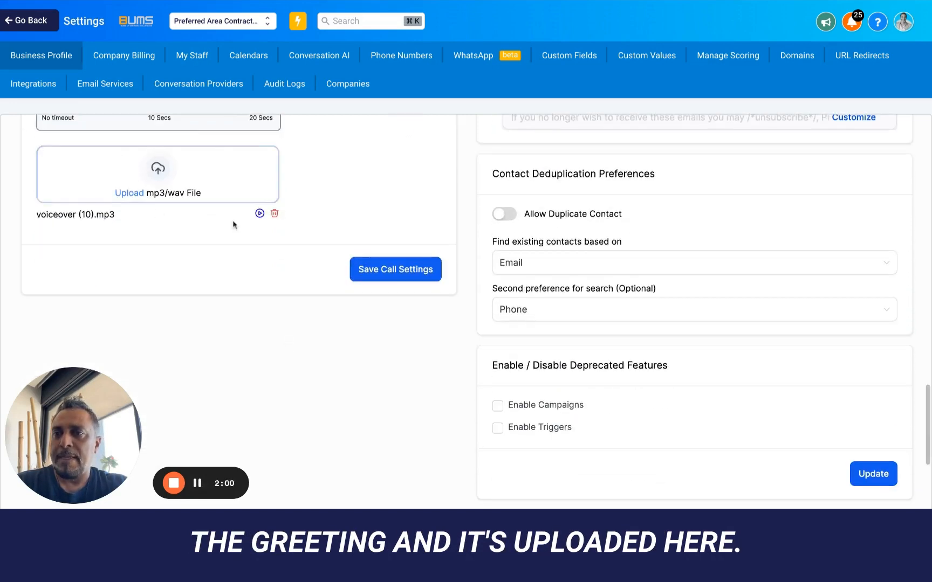
{"action": "scroll", "coordinate": [248, 214], "scroll_direction": "up", "scroll_amount": 2}
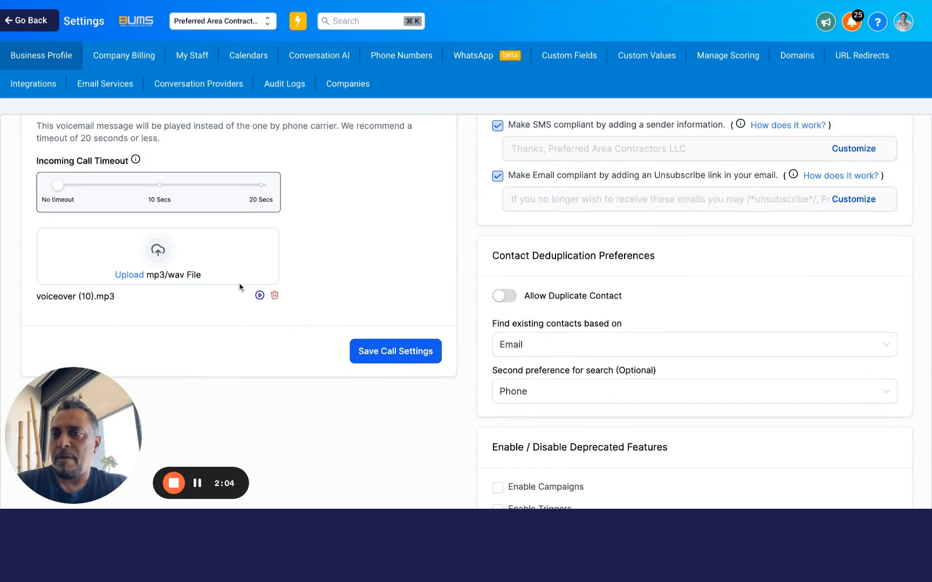
{"action": "left_click_drag", "start_coordinate": [58, 186], "coordinate": [59, 187]}
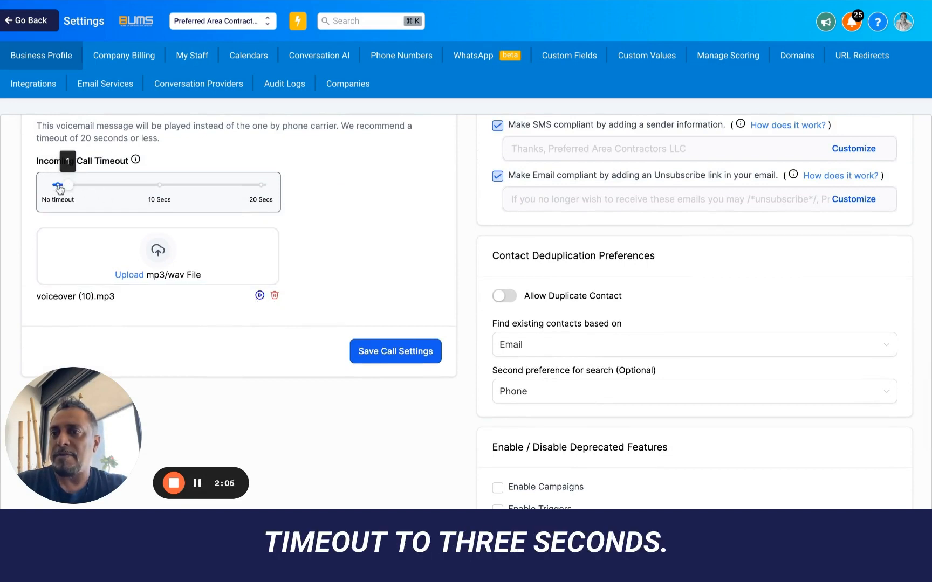
{"action": "key", "text": "Right"}
{"action": "key", "text": "Right"}
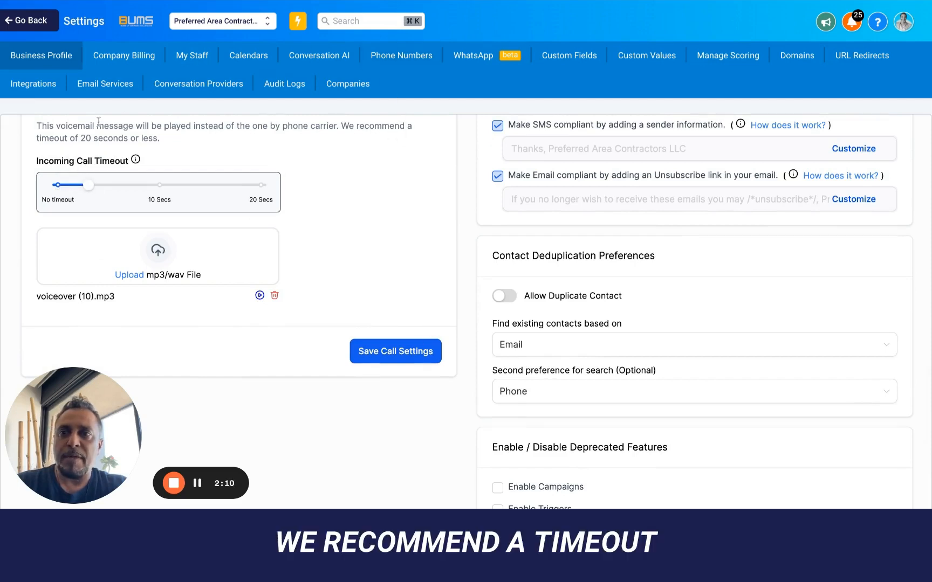
{"action": "mouse_move", "coordinate": [89, 186]}
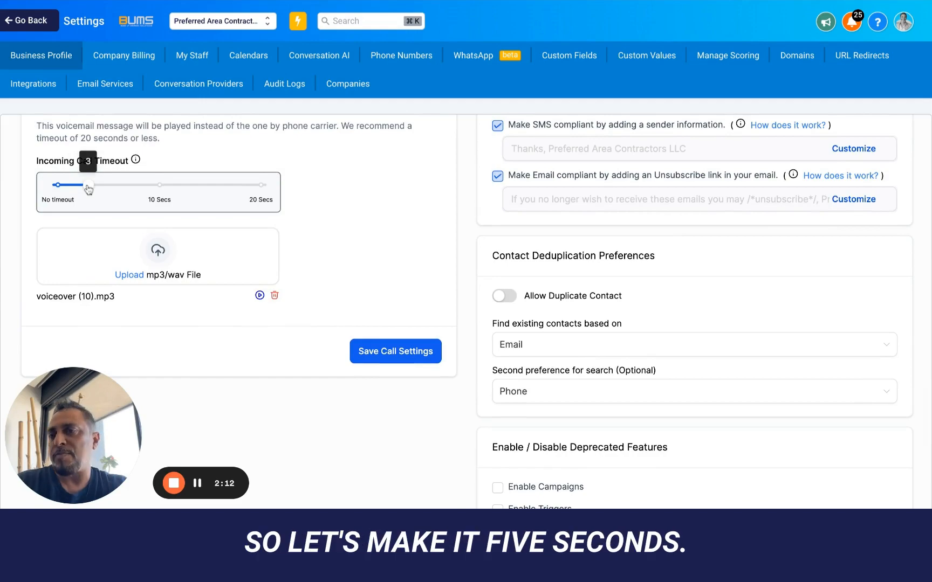
{"action": "key", "text": "Right"}
{"action": "key", "text": "Right"}
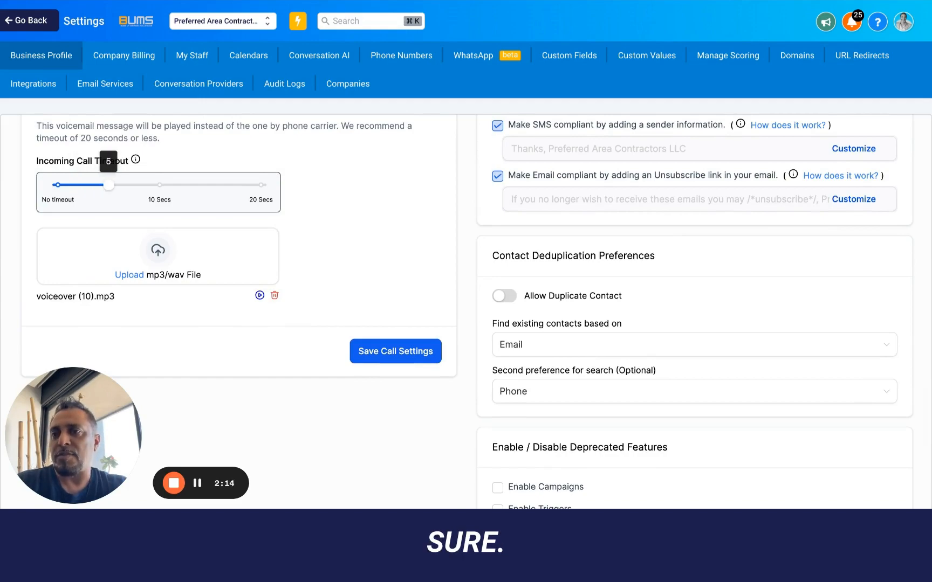
{"action": "left_click", "coordinate": [421, 357]}
- Choose English (United States) as the outbound language for custom values and update it
{"action": "scroll", "coordinate": [528, 199], "scroll_direction": "up", "scroll_amount": 20}
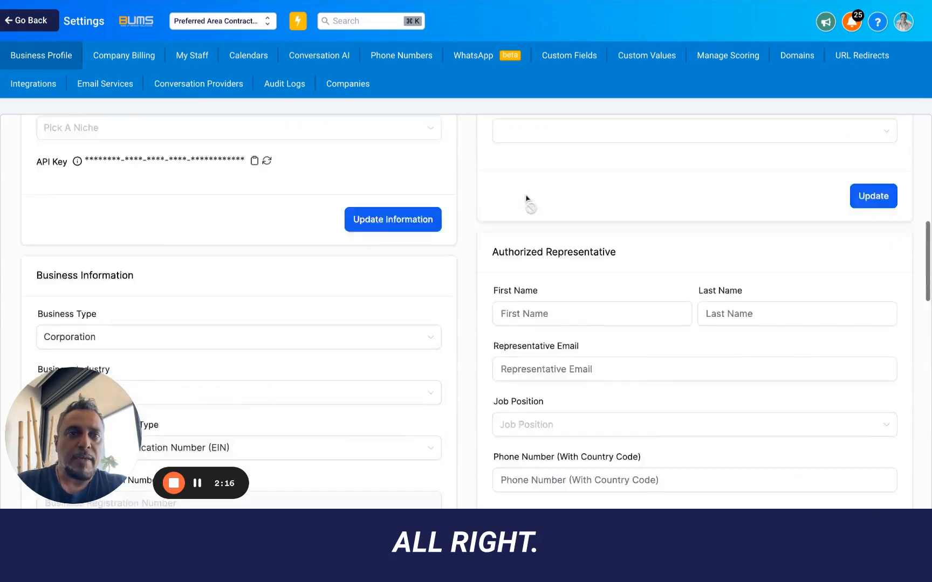
{"action": "scroll", "coordinate": [706, 334], "scroll_direction": "down", "scroll_amount": 10}
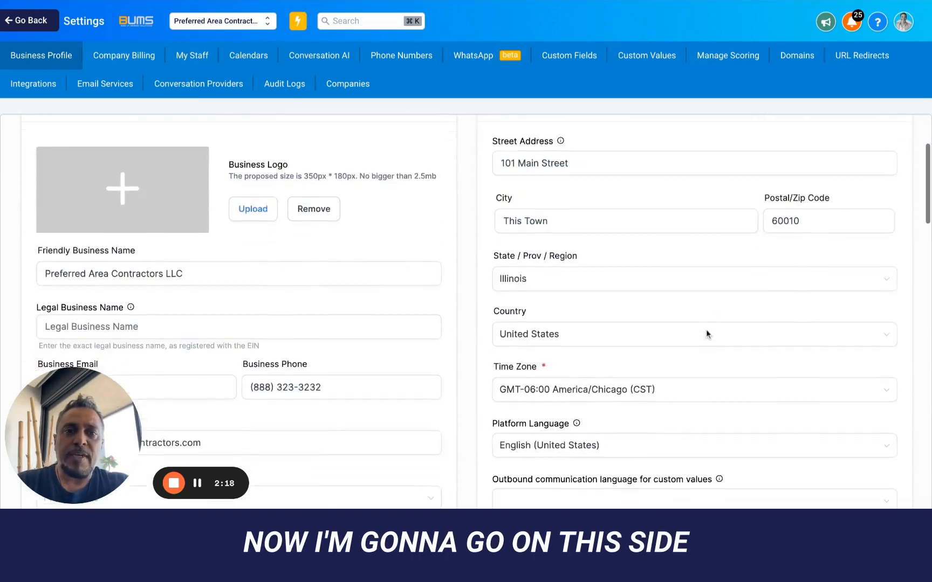
{"action": "scroll", "coordinate": [688, 270], "scroll_direction": "up", "scroll_amount": 6}
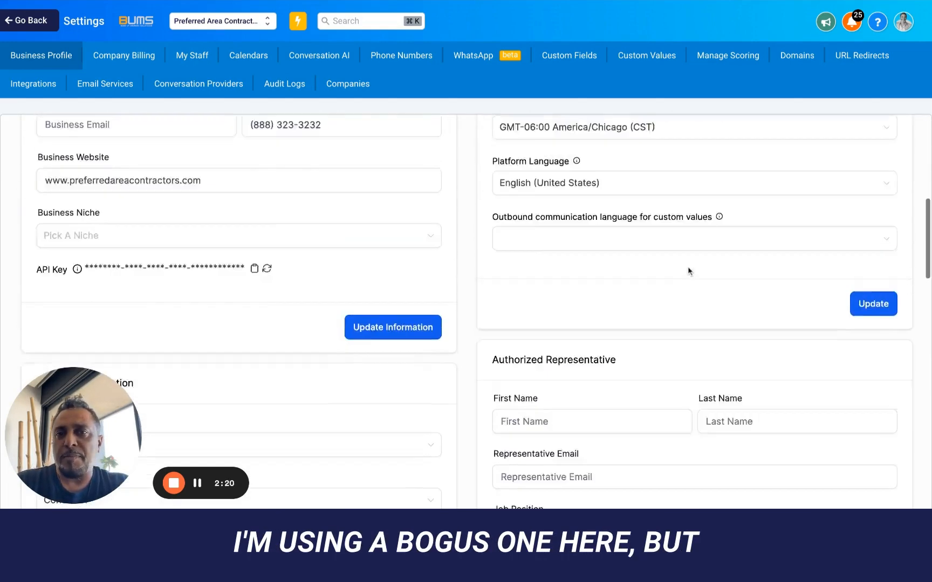
{"action": "scroll", "coordinate": [688, 274], "scroll_direction": "down", "scroll_amount": 4}
{"action": "left_click", "coordinate": [688, 274]}
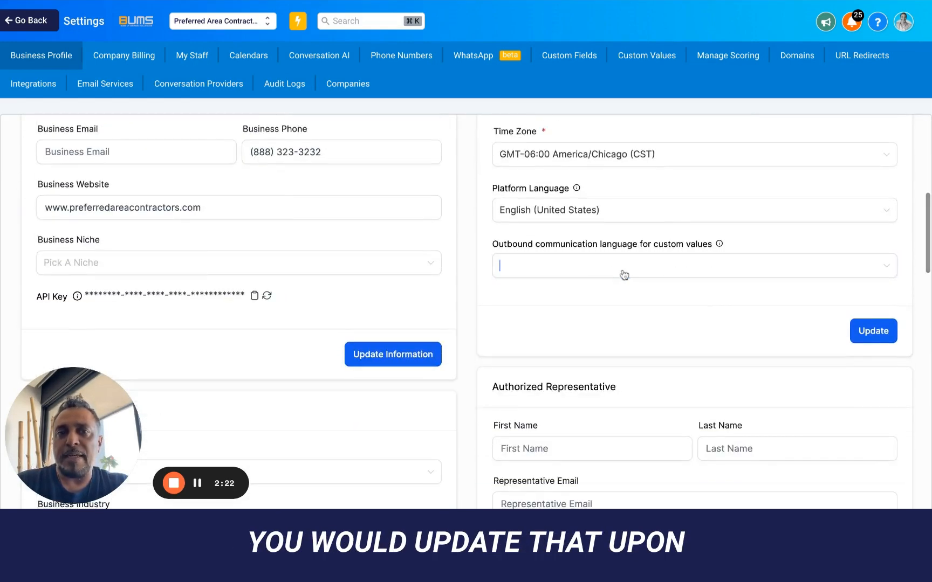
{"action": "left_click", "coordinate": [548, 297]}
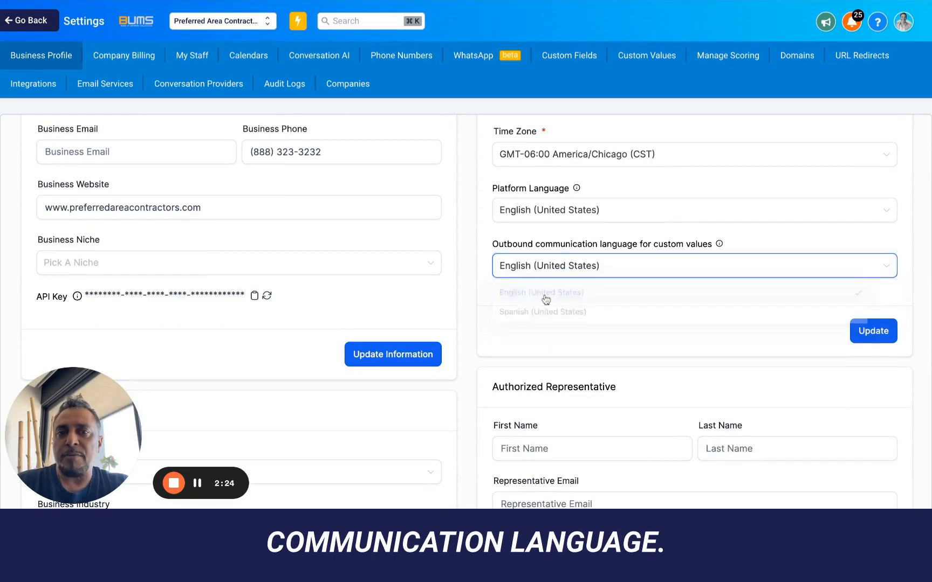
{"action": "left_click", "coordinate": [873, 331]}
- Enter the authorized representative's first name, last name and direct e-mail address
{"action": "scroll", "coordinate": [689, 188], "scroll_direction": "up", "scroll_amount": 3}
{"action": "scroll", "coordinate": [688, 188], "scroll_direction": "down", "scroll_amount": 8}
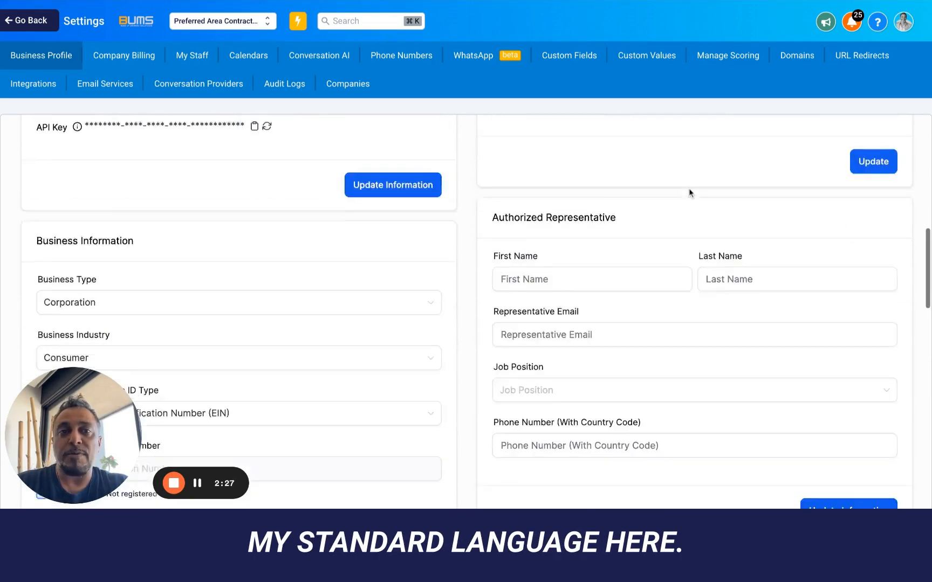
{"action": "scroll", "coordinate": [583, 157], "scroll_direction": "up", "scroll_amount": 1}
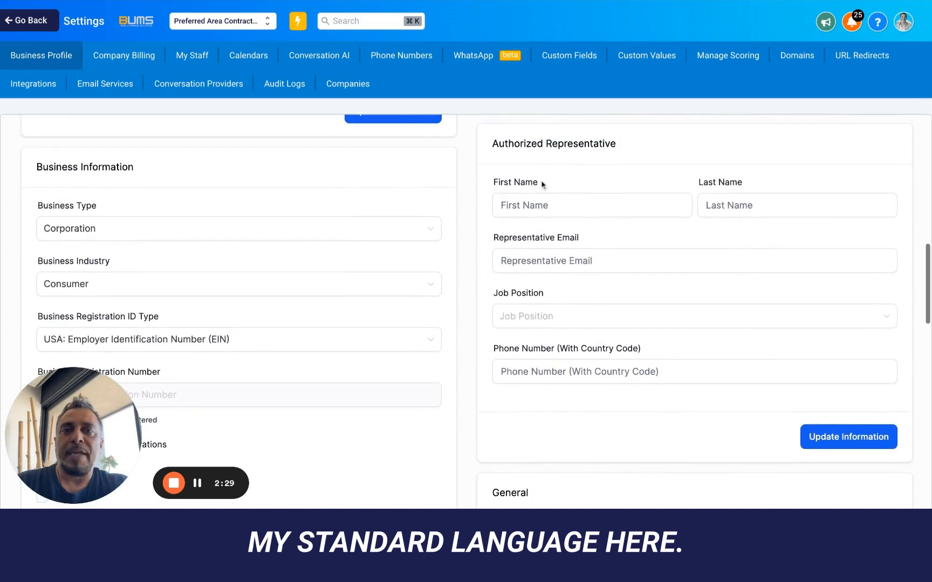
{"action": "left_click", "coordinate": [545, 204]}
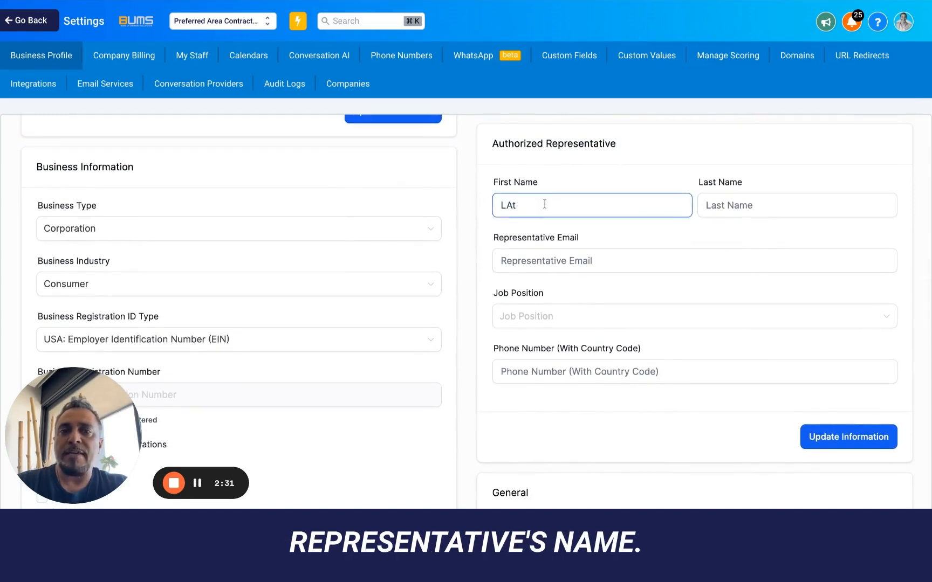
{"action": "key", "text": "Tab"}
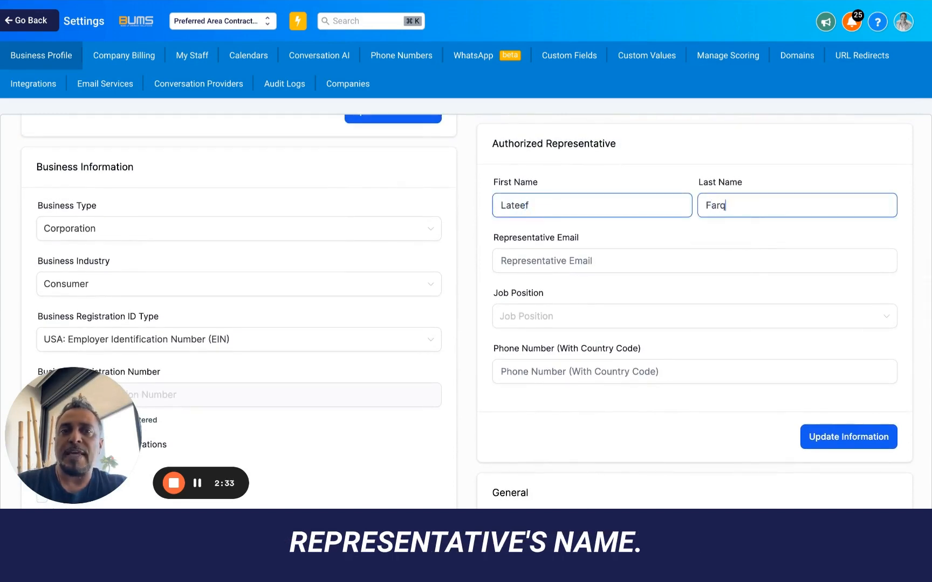
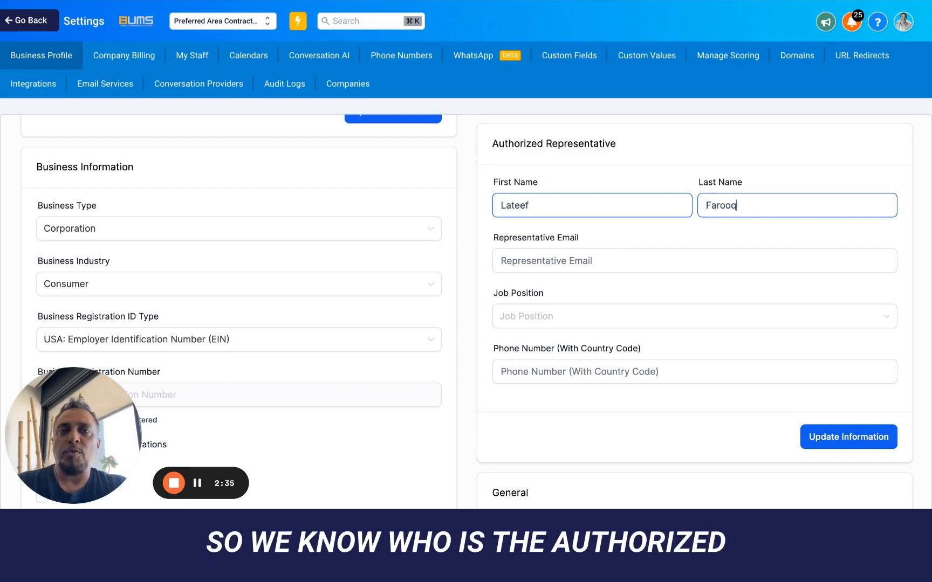
{"action": "key", "text": "Tab"}
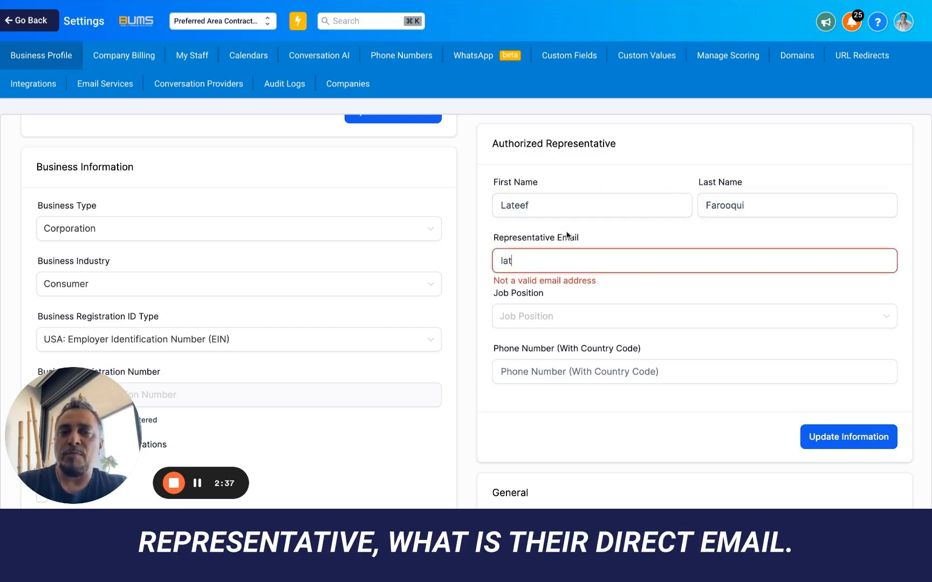
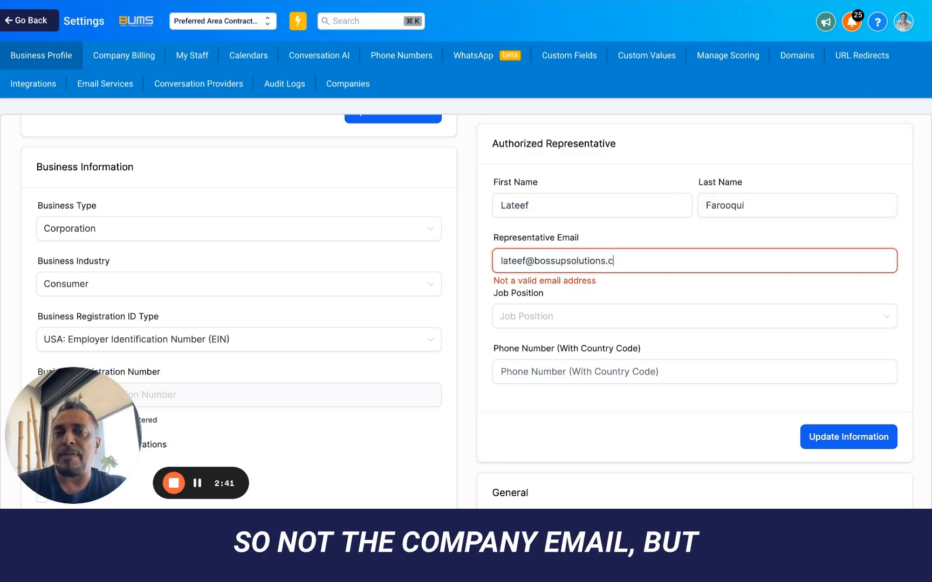
- Set the representative's job position to CEO and enter their phone number
{"action": "left_click", "coordinate": [561, 317]}
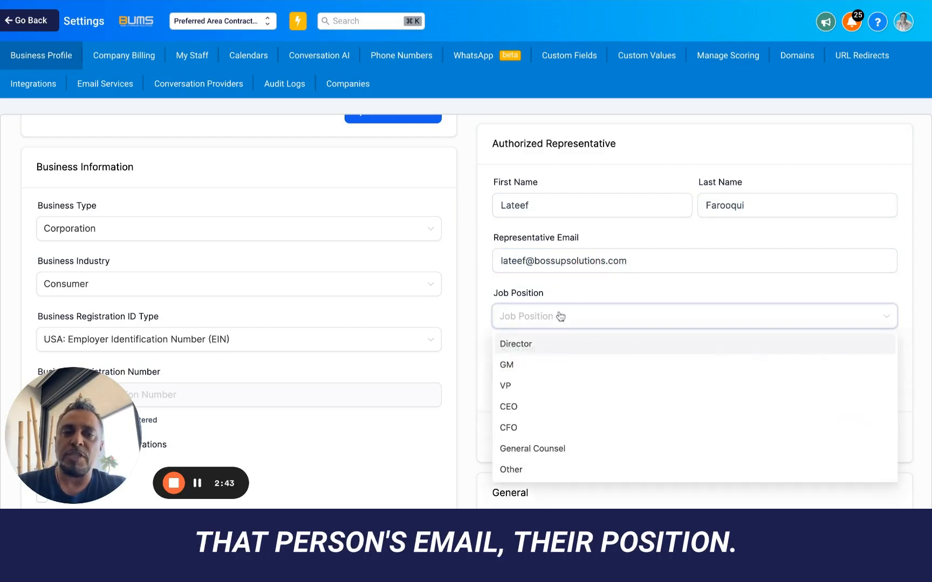
{"action": "left_click", "coordinate": [524, 406]}
{"action": "scroll", "coordinate": [580, 280], "scroll_direction": "down", "scroll_amount": 3}
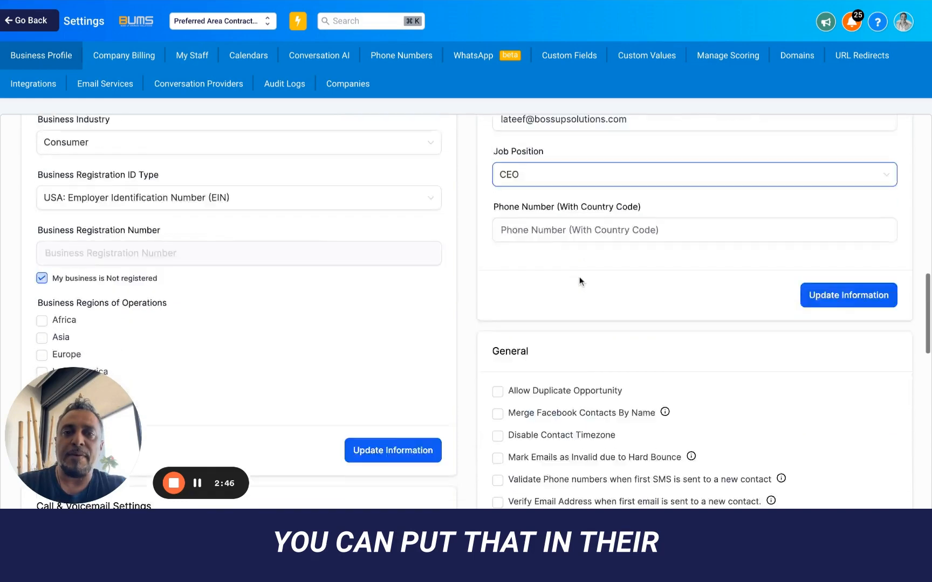
{"action": "scroll", "coordinate": [580, 281], "scroll_direction": "down", "scroll_amount": 1}
{"action": "key", "text": "Tab"}
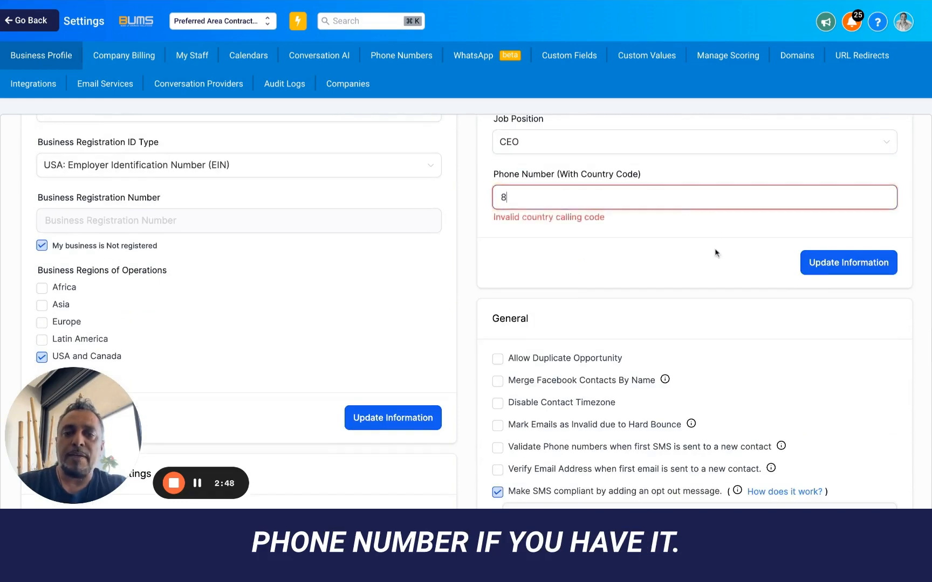
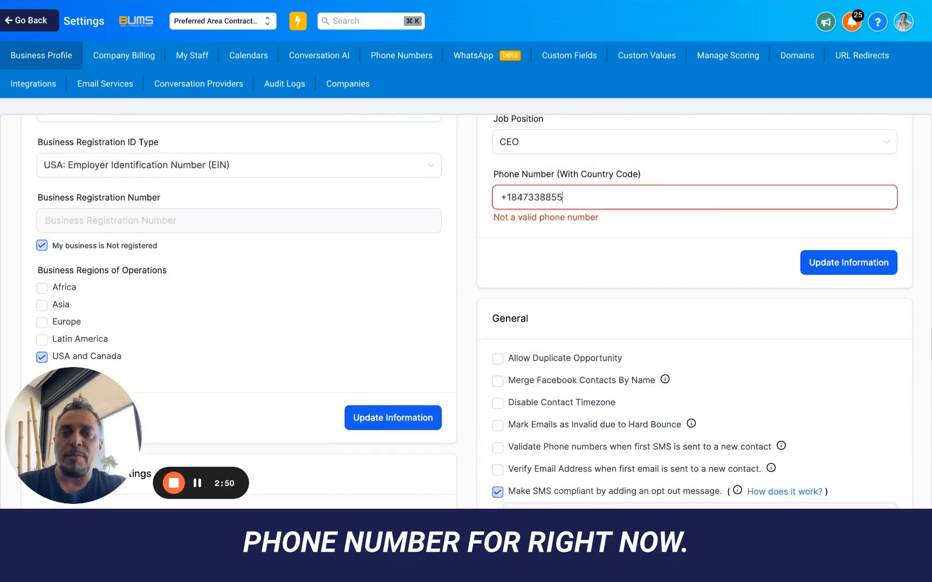
- Save the representative details, then enable merging Facebook contacts by name and invalidating hard-bounced emails
{"action": "left_click", "coordinate": [862, 273]}
{"action": "scroll", "coordinate": [737, 262], "scroll_direction": "down", "scroll_amount": 3}
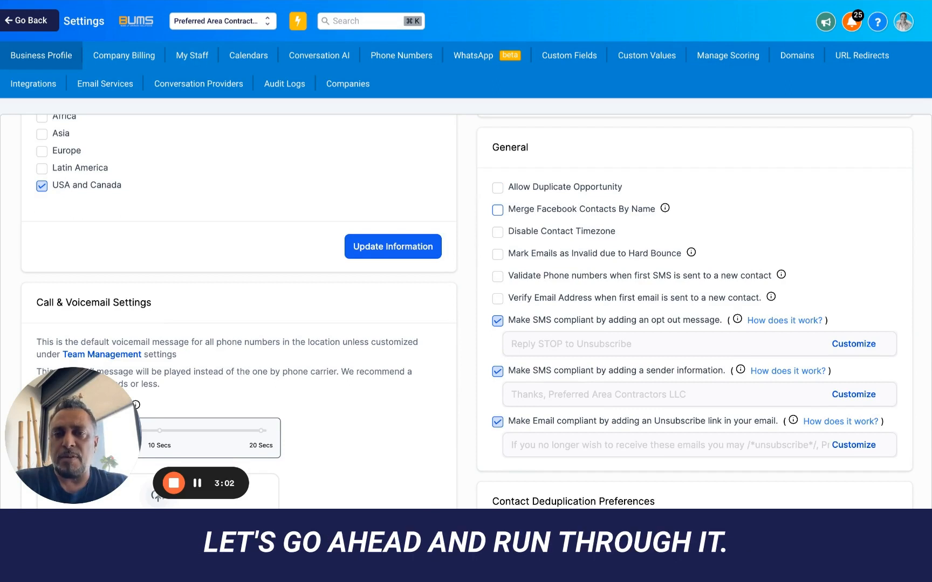
{"action": "left_click", "coordinate": [499, 211]}
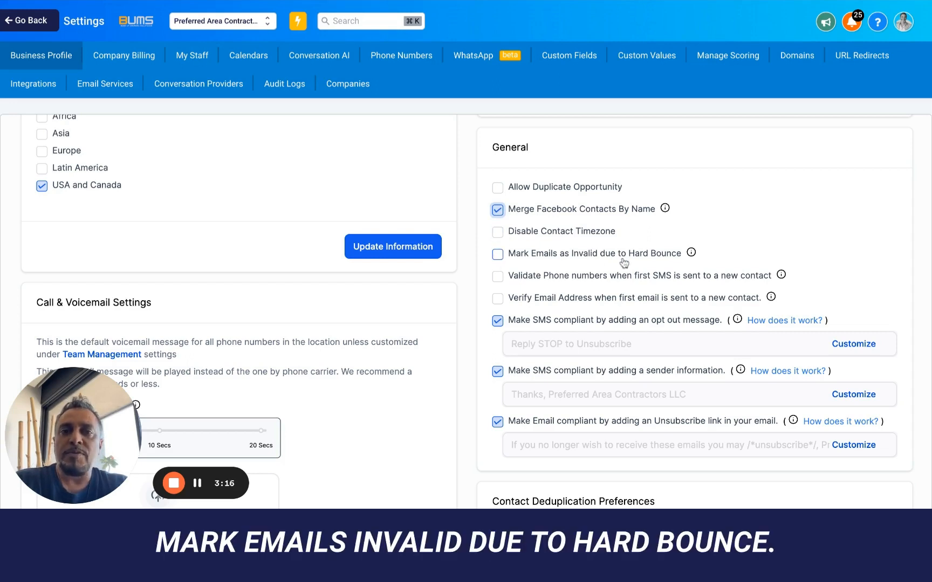
{"action": "left_click", "coordinate": [498, 255]}
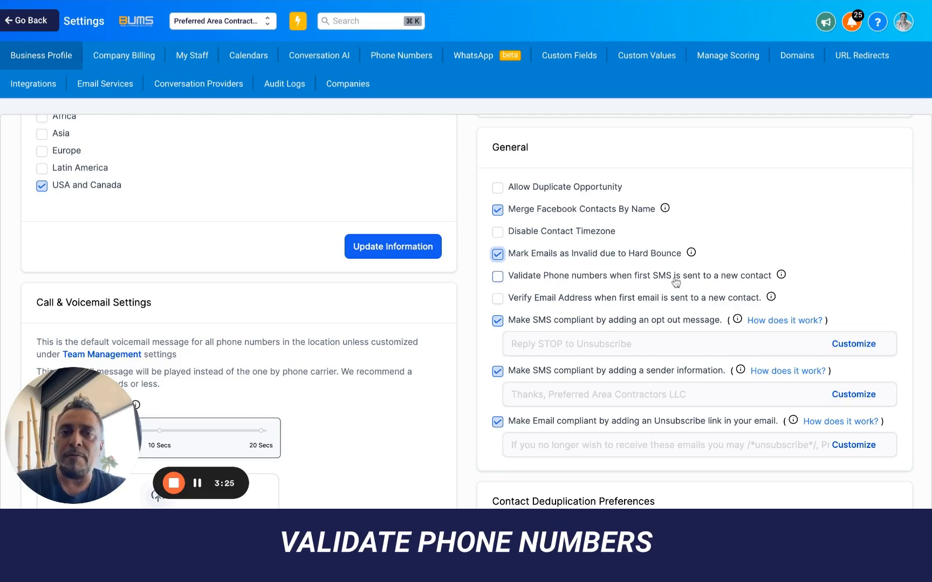
- Enable phone number validation on first SMS and email verification on first email to new contacts
{"action": "left_click", "coordinate": [497, 277]}
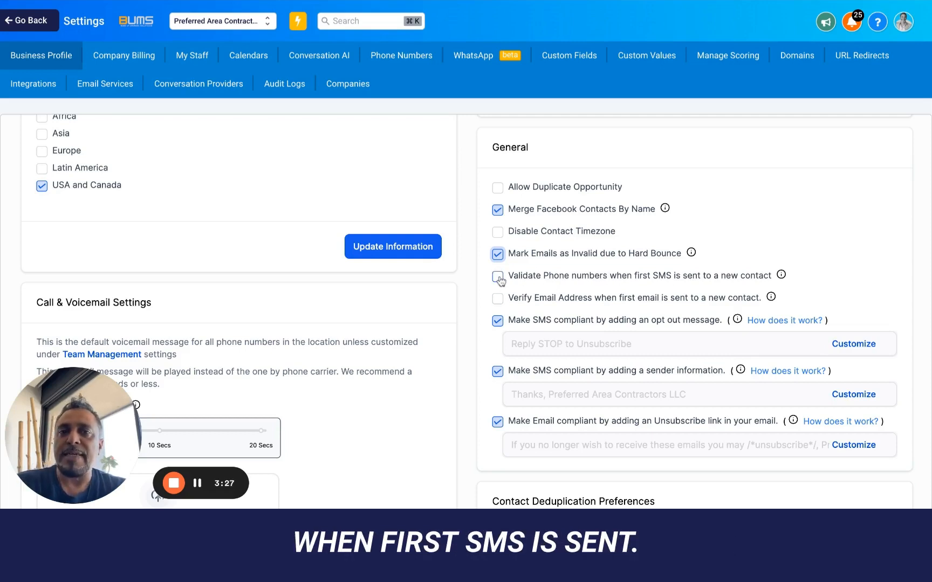
{"action": "mouse_move", "coordinate": [781, 275]}
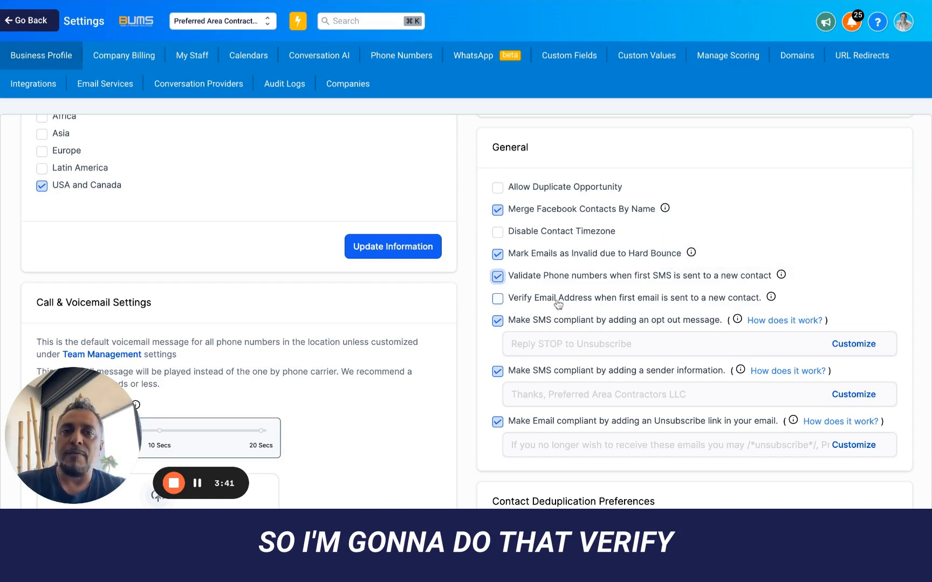
{"action": "left_click", "coordinate": [498, 299]}
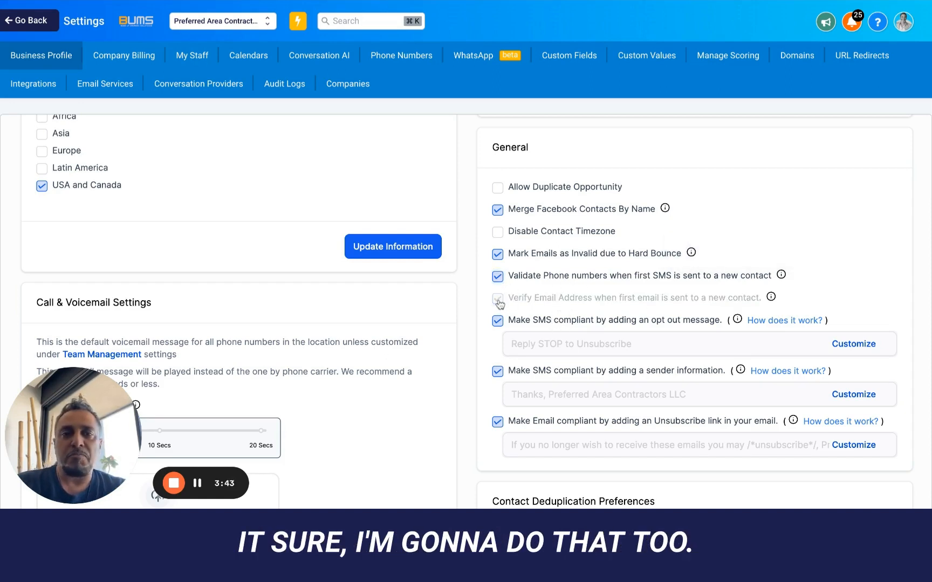
{"action": "mouse_move", "coordinate": [771, 298]}
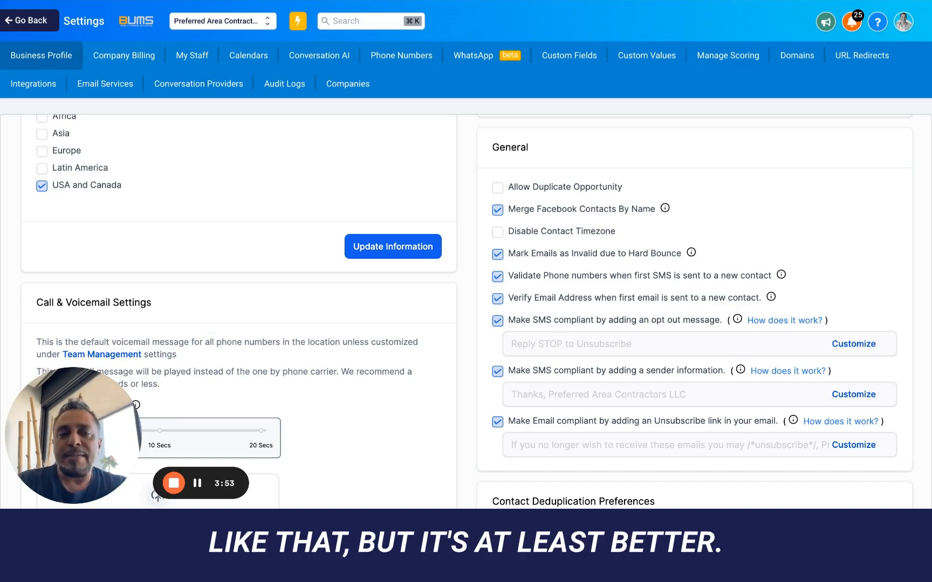
{"action": "scroll", "coordinate": [513, 237], "scroll_direction": "down", "scroll_amount": 2}
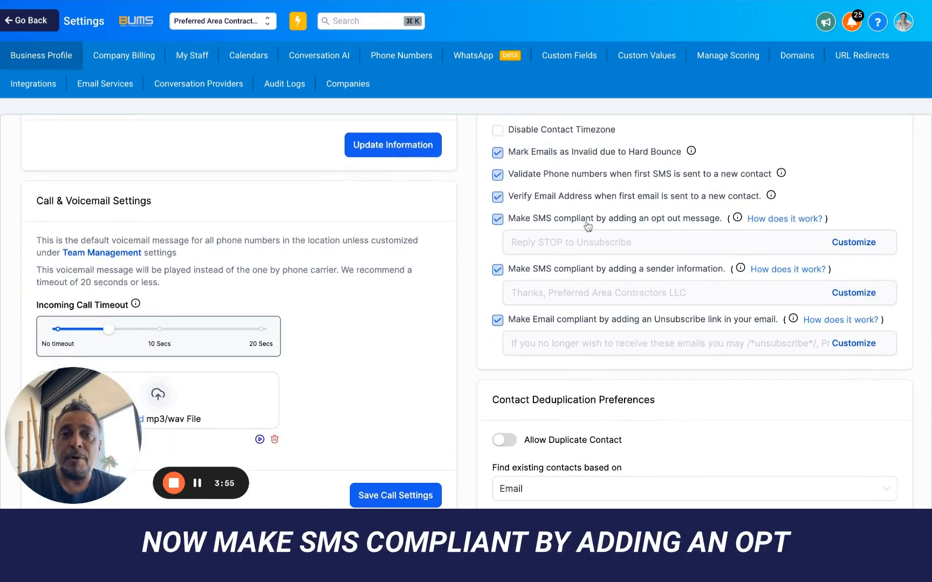
- Open the SMS opt-out message for customizing and select the word STOP for replacement
{"action": "left_click", "coordinate": [852, 244]}
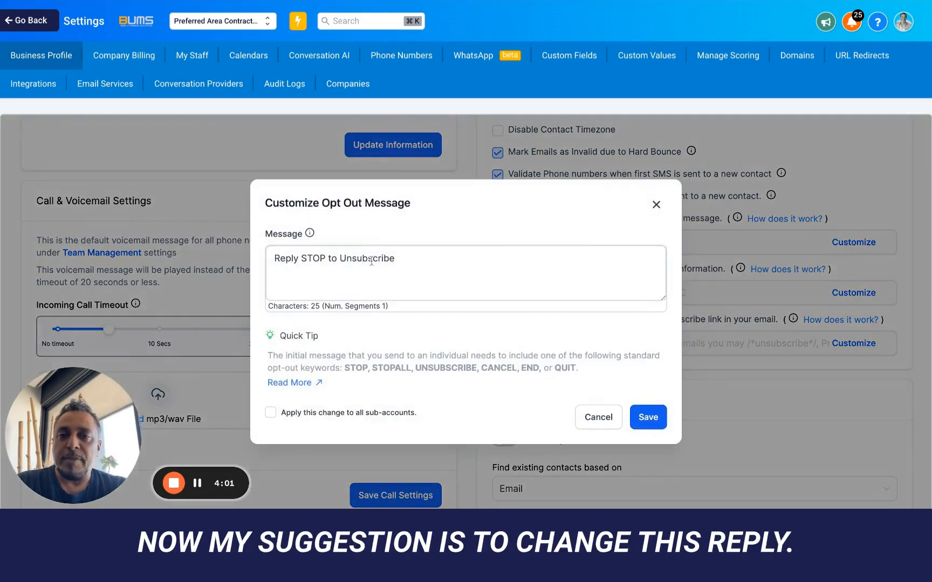
{"action": "double_click", "coordinate": [325, 262]}
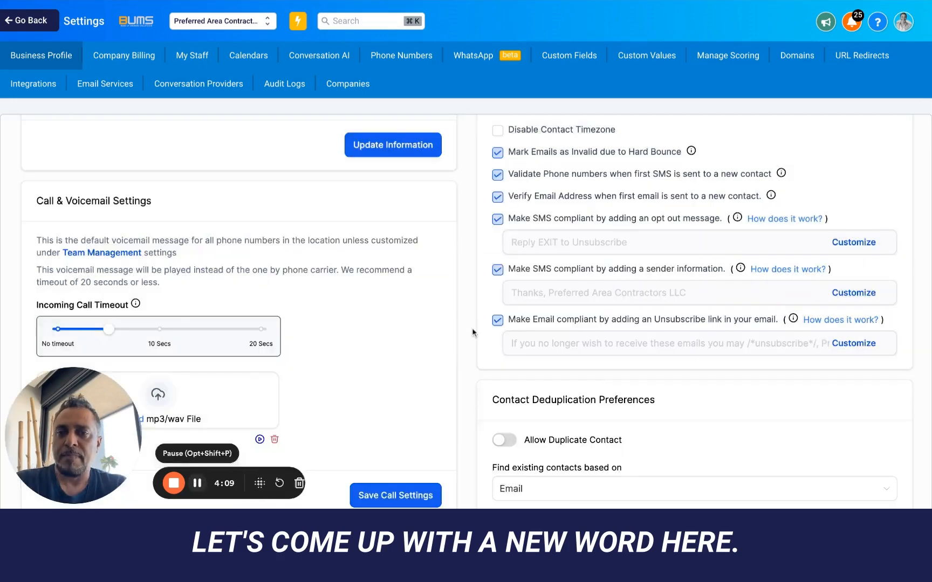
{"action": "scroll", "coordinate": [472, 333], "scroll_direction": "down", "scroll_amount": 10}
{"action": "scroll", "coordinate": [473, 332], "scroll_direction": "up", "scroll_amount": 10}
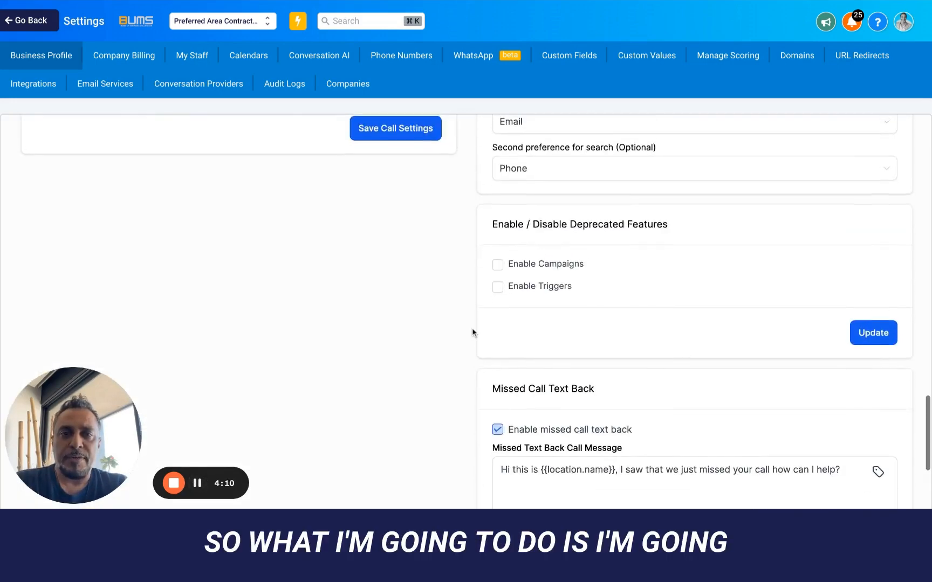
{"action": "scroll", "coordinate": [629, 303], "scroll_direction": "up", "scroll_amount": 5}
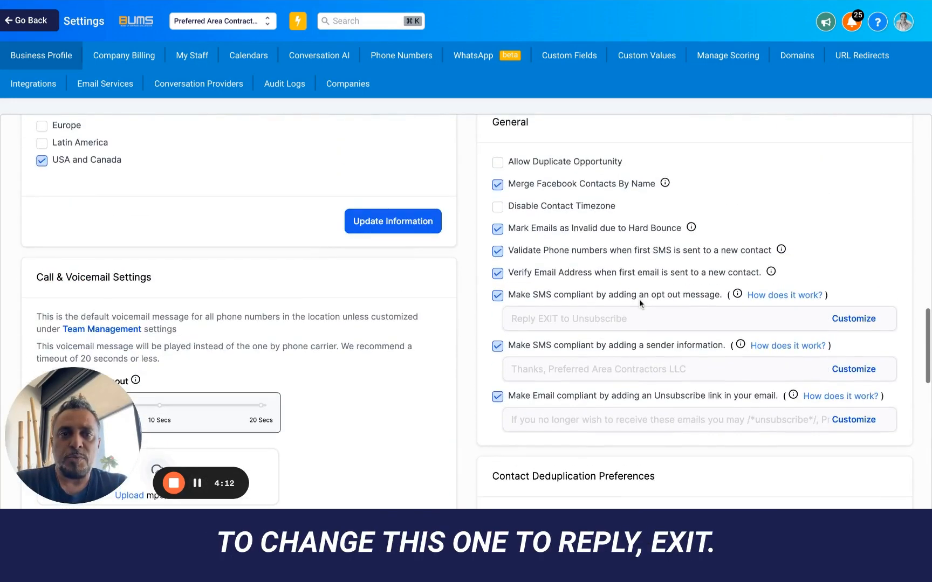
{"action": "scroll", "coordinate": [674, 329], "scroll_direction": "down", "scroll_amount": 2}
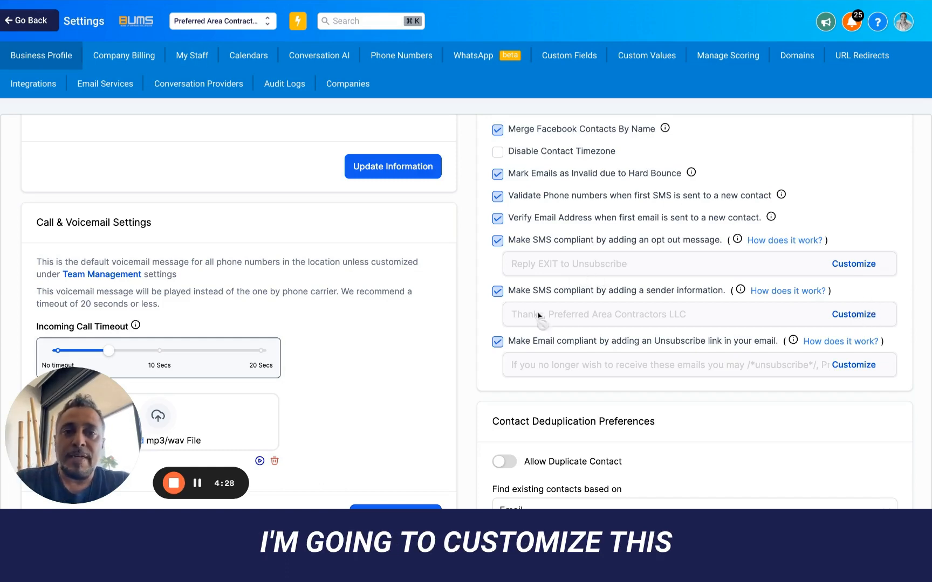
{"action": "left_click", "coordinate": [846, 317]}
{"action": "left_click", "coordinate": [419, 224]}
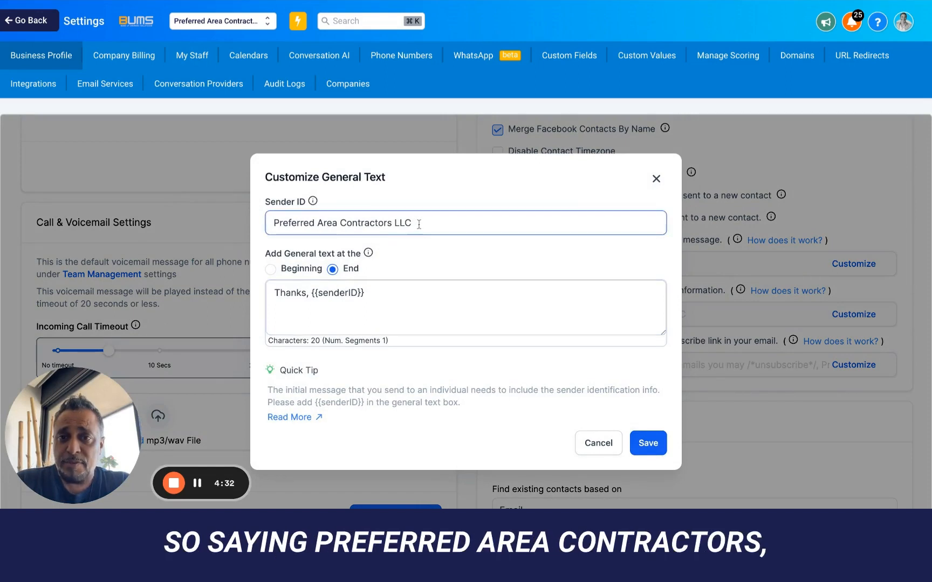
{"action": "left_click_drag", "start_coordinate": [392, 226], "coordinate": [273, 225]}
{"action": "key", "text": "super+c"}
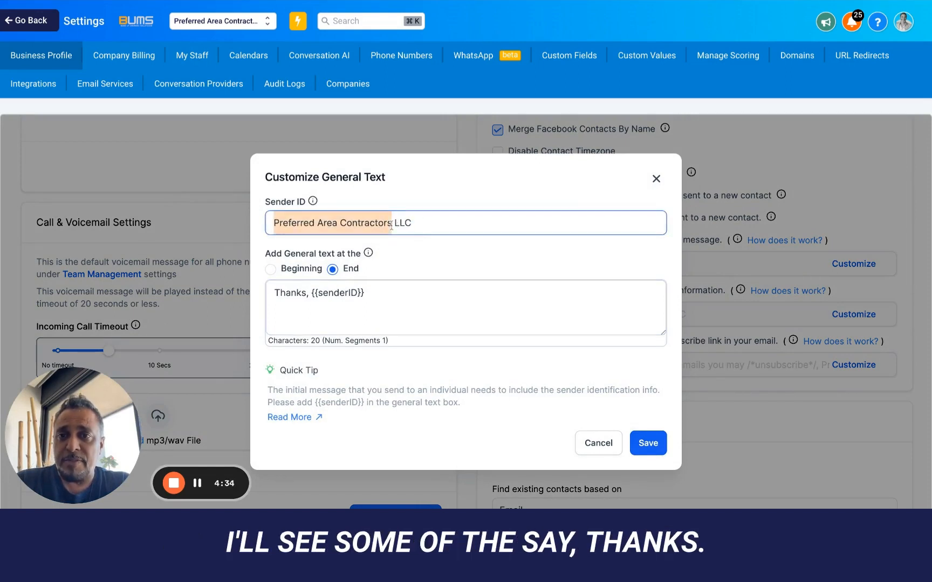
{"action": "left_click", "coordinate": [368, 293]}
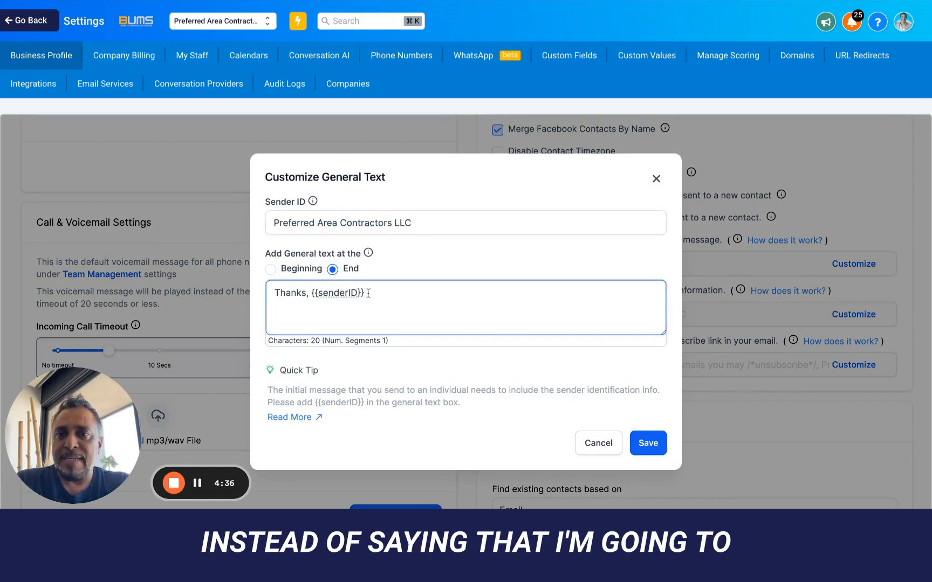
{"action": "key", "text": "shift+Left"}
{"action": "key", "text": "shift+Left"}
{"action": "key", "text": "shift+Left"}
{"action": "key", "text": "shift+Left"}
{"action": "key", "text": "shift+Left"}
{"action": "key", "text": "shift+Left"}
{"action": "key", "text": "shift+Left"}
{"action": "key", "text": "shift+Left"}
{"action": "key", "text": "shift+Left"}
{"action": "key", "text": "shift+Left"}
{"action": "key", "text": "BackSpace"}
{"action": "key", "text": "super+v"}
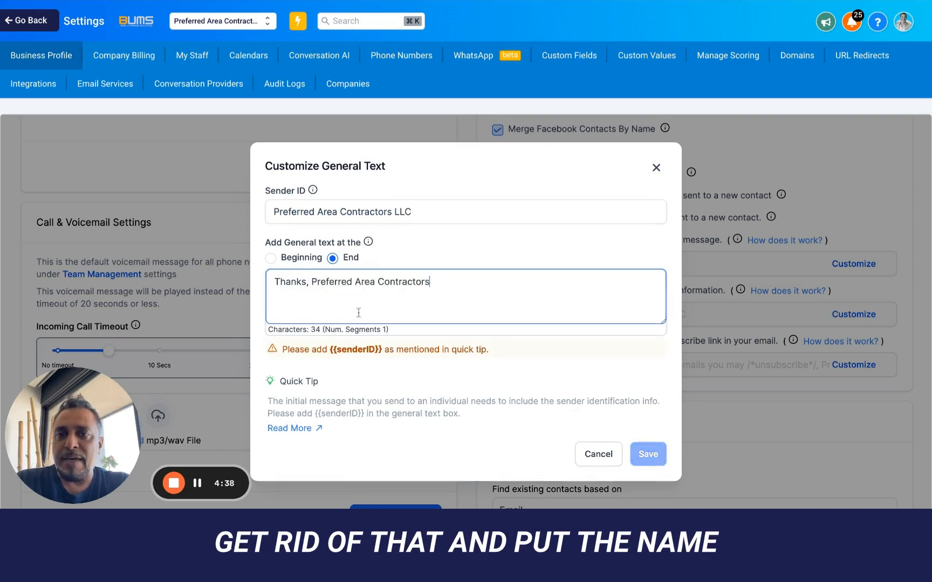
{"action": "left_click", "coordinate": [510, 385]}
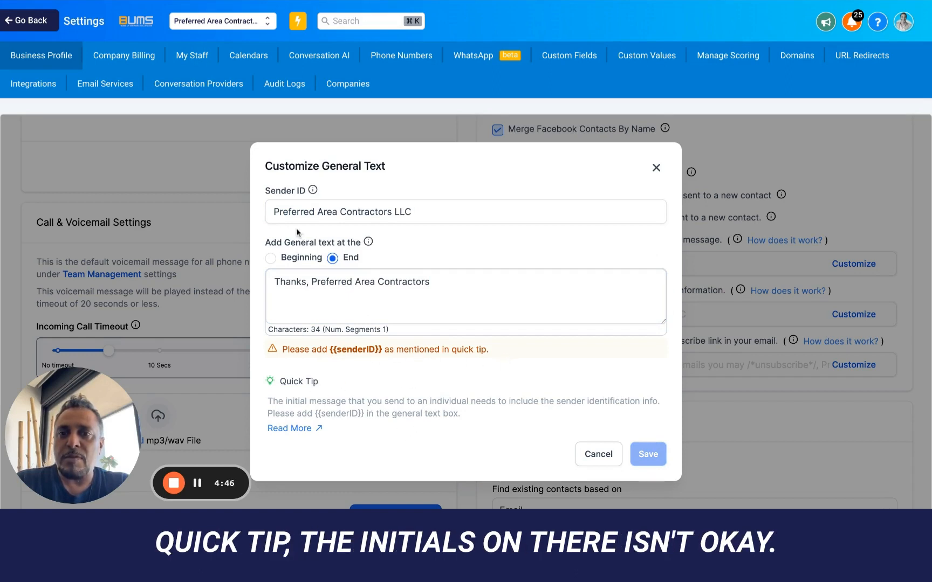
{"action": "key", "text": "super+z"}
{"action": "left_click", "coordinate": [399, 278]}
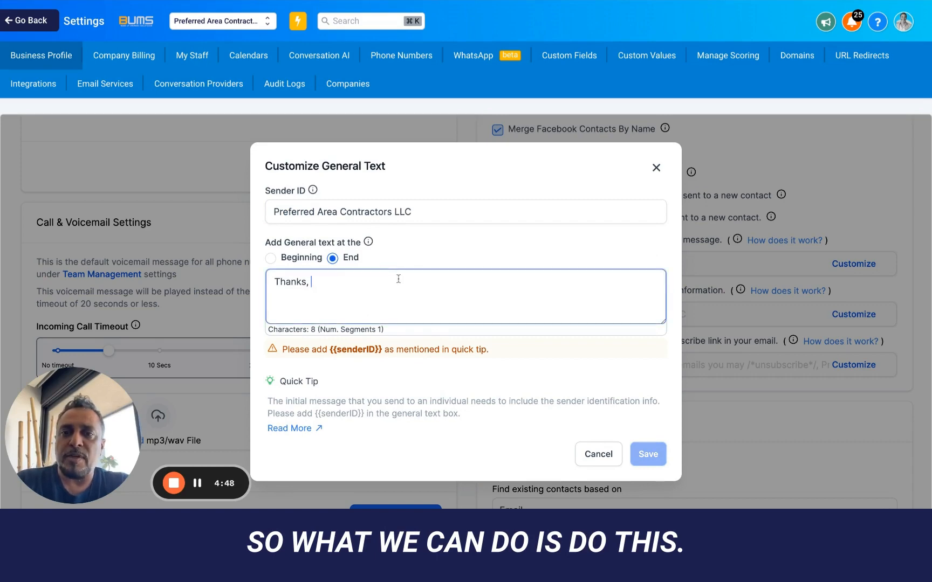
{"action": "left_click", "coordinate": [583, 462]}
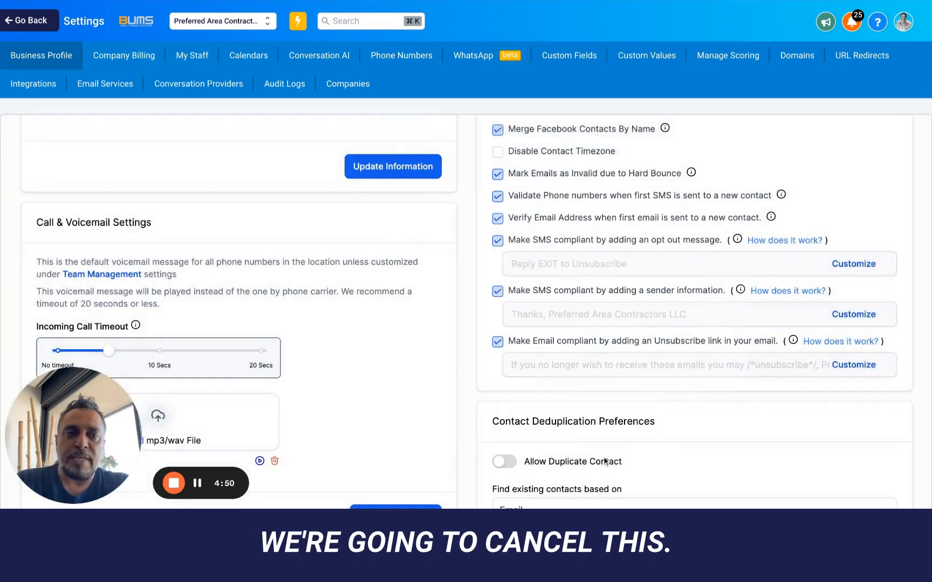
- Remove 'LLC' so the friendly business name reads Preferred Area Contractors, and save
{"action": "scroll", "coordinate": [278, 327], "scroll_direction": "up", "scroll_amount": 10}
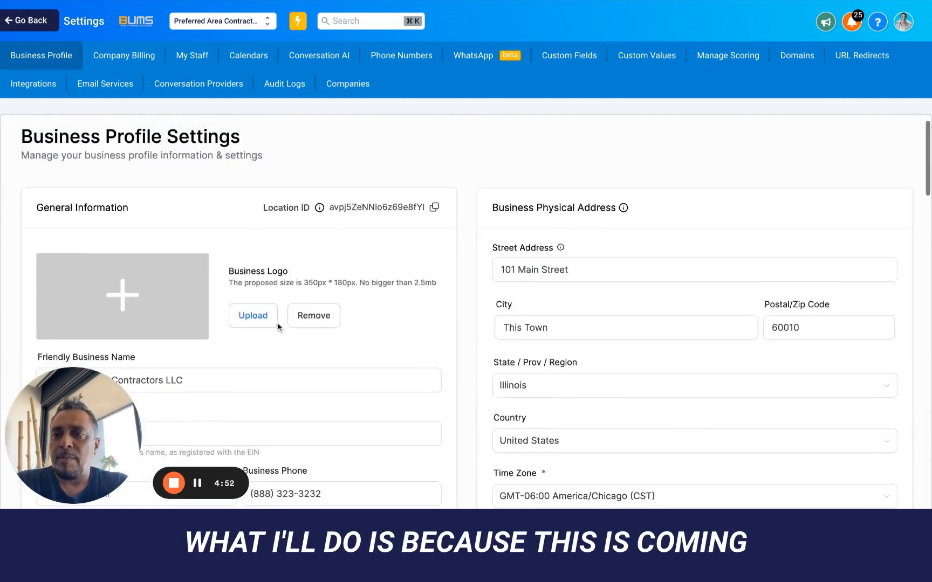
{"action": "scroll", "coordinate": [208, 178], "scroll_direction": "down", "scroll_amount": 4}
{"action": "left_click", "coordinate": [194, 186]}
{"action": "key", "text": "shift+Left"}
{"action": "key", "text": "shift+Left"}
{"action": "key", "text": "shift+Left"}
{"action": "key", "text": "shift+Left"}
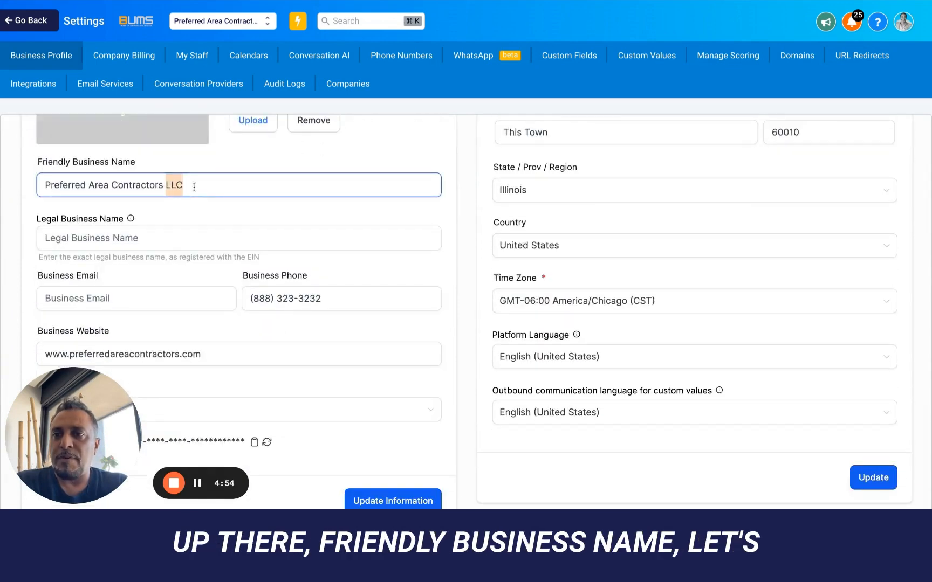
{"action": "key", "text": "BackSpace"}
{"action": "left_click", "coordinate": [394, 500]}
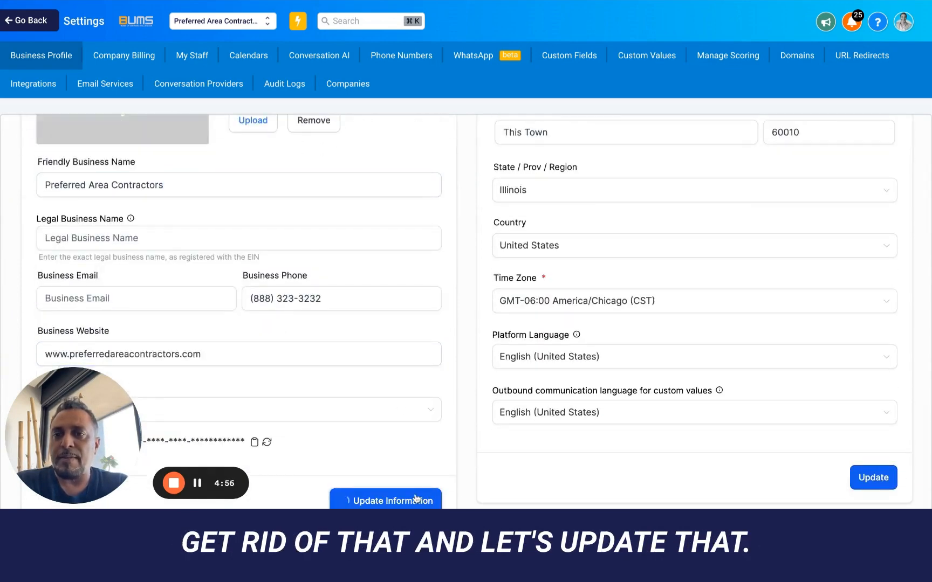
- Reload the settings page to refresh the saved data
{"action": "scroll", "coordinate": [708, 261], "scroll_direction": "down", "scroll_amount": 1}
{"action": "scroll", "coordinate": [708, 261], "scroll_direction": "down", "scroll_amount": 20}
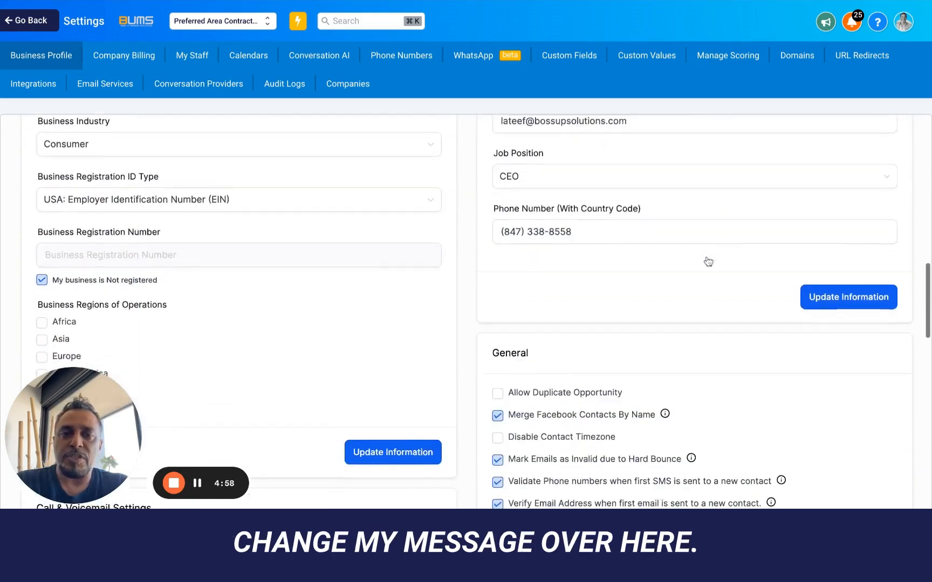
{"action": "scroll", "coordinate": [653, 231], "scroll_direction": "down", "scroll_amount": 4}
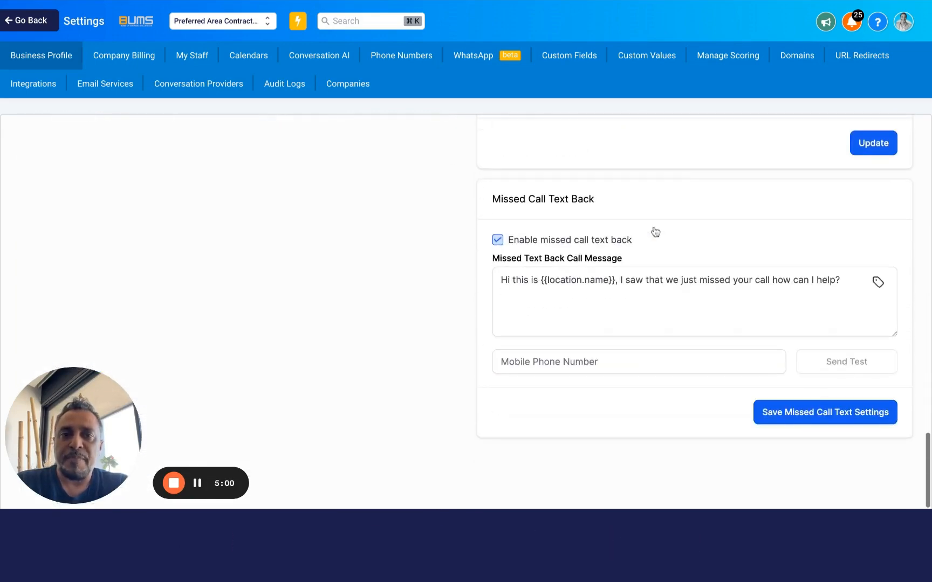
{"action": "scroll", "coordinate": [654, 231], "scroll_direction": "up", "scroll_amount": 6}
{"action": "scroll", "coordinate": [655, 232], "scroll_direction": "up", "scroll_amount": 4}
{"action": "scroll", "coordinate": [626, 267], "scroll_direction": "down", "scroll_amount": 1}
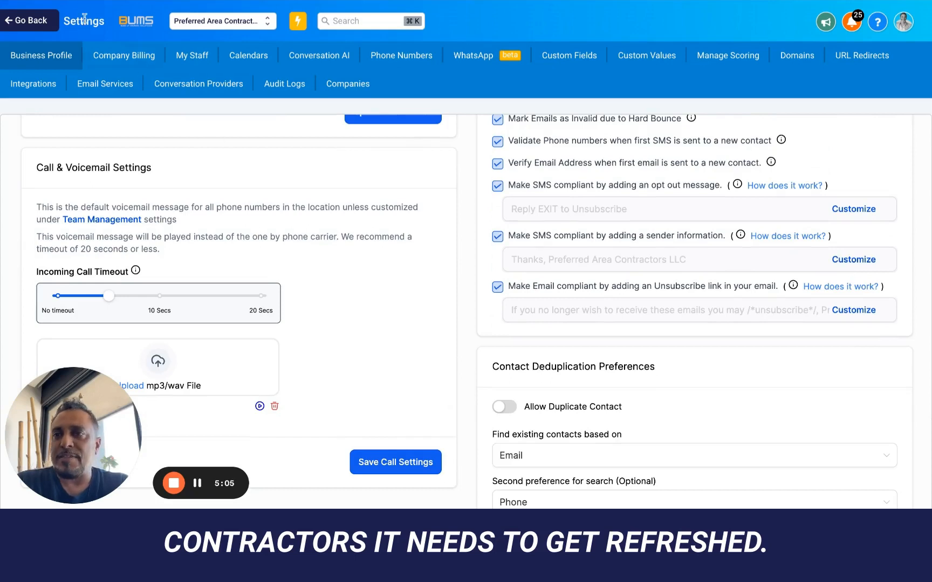
{"action": "key", "text": "super+r"}
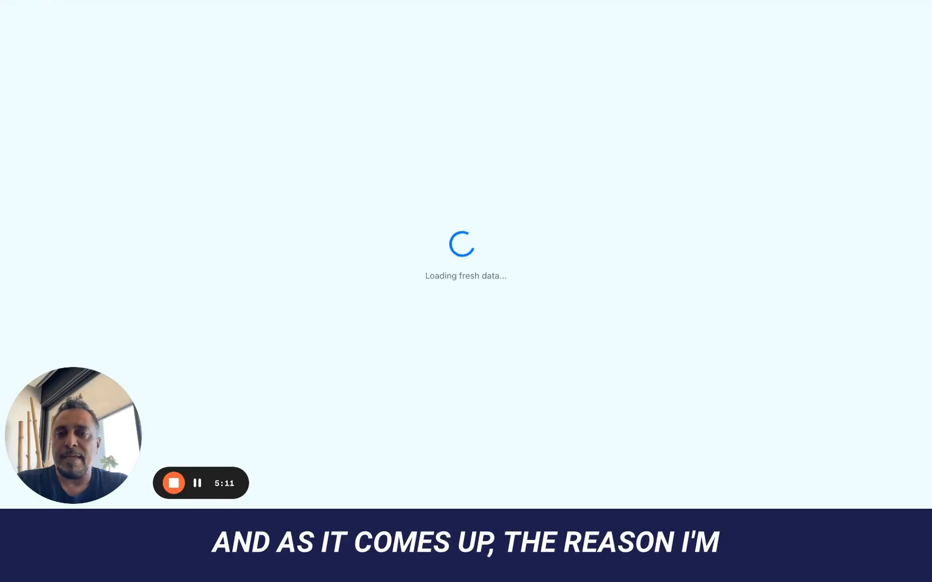
- Review the email unsubscribe link text and cancel, leaving it unchanged
{"action": "scroll", "coordinate": [466, 302], "scroll_direction": "down", "scroll_amount": 20}
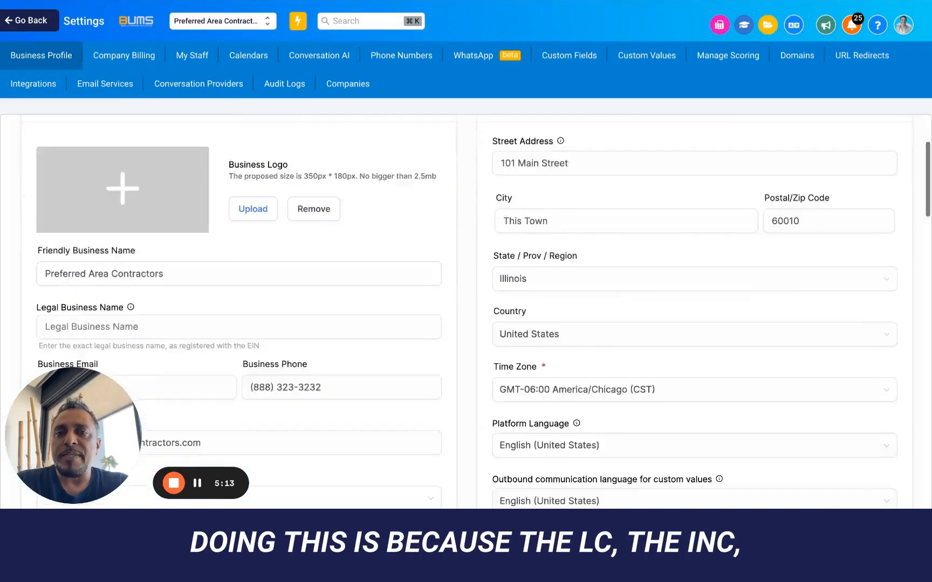
{"action": "scroll", "coordinate": [694, 302], "scroll_direction": "down", "scroll_amount": 5}
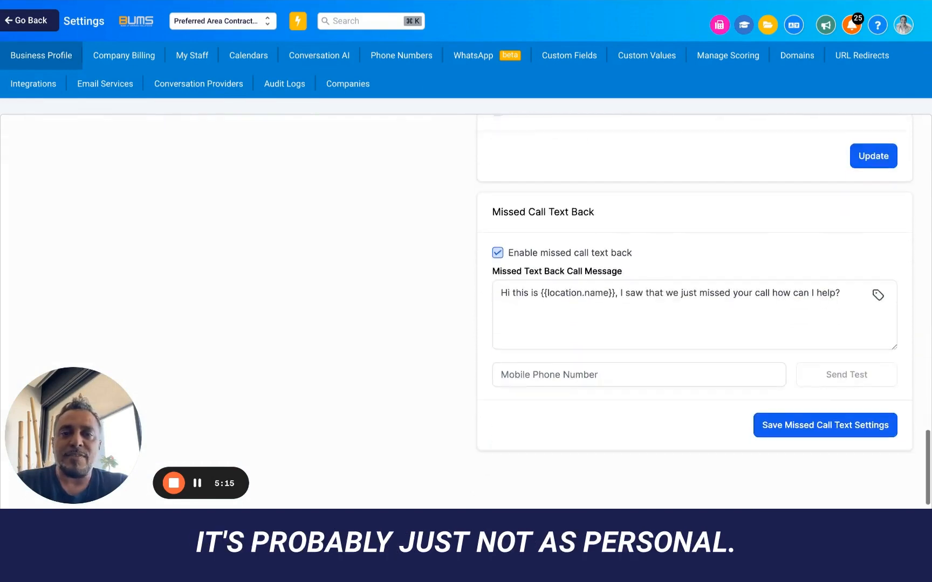
{"action": "scroll", "coordinate": [694, 302], "scroll_direction": "up", "scroll_amount": 8}
{"action": "scroll", "coordinate": [620, 262], "scroll_direction": "up", "scroll_amount": 2}
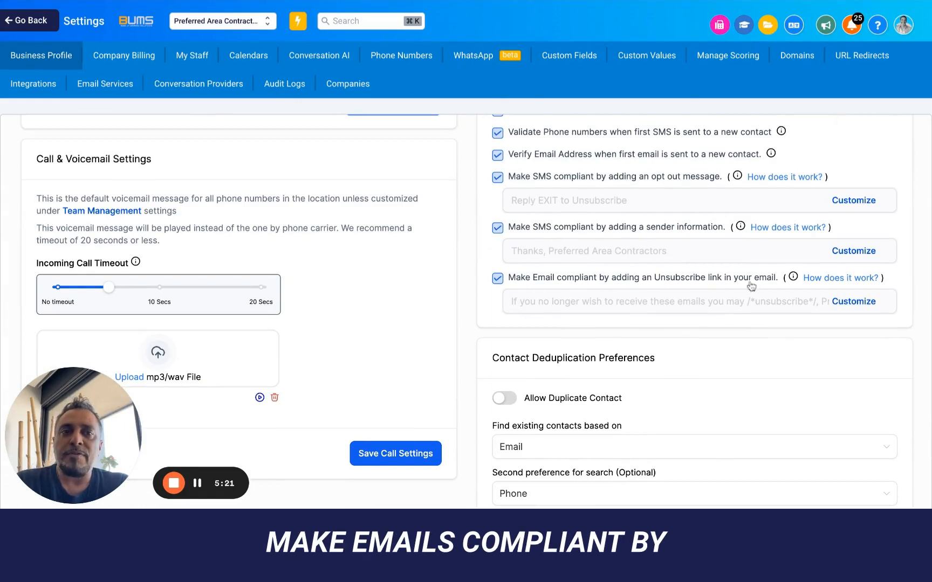
{"action": "left_click", "coordinate": [857, 304]}
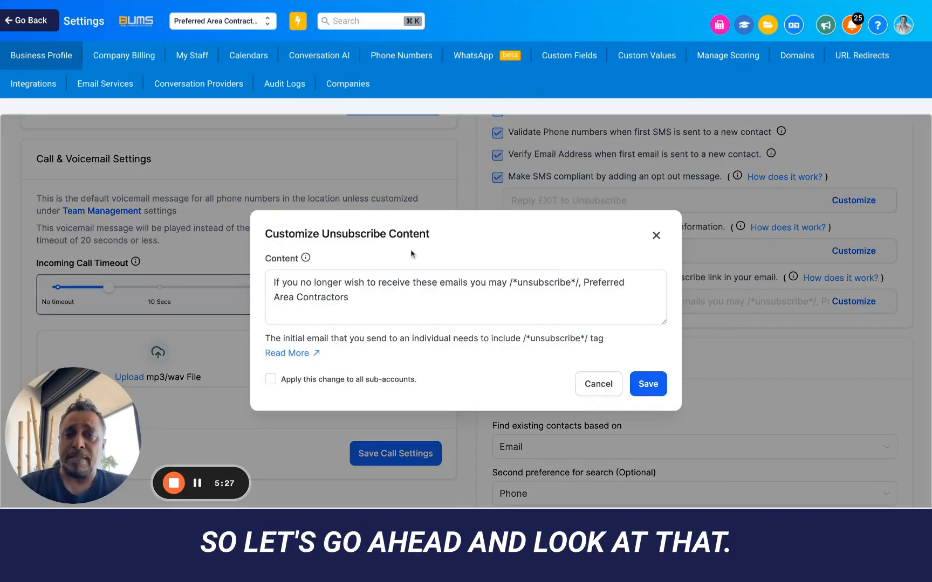
{"action": "left_click", "coordinate": [445, 277]}
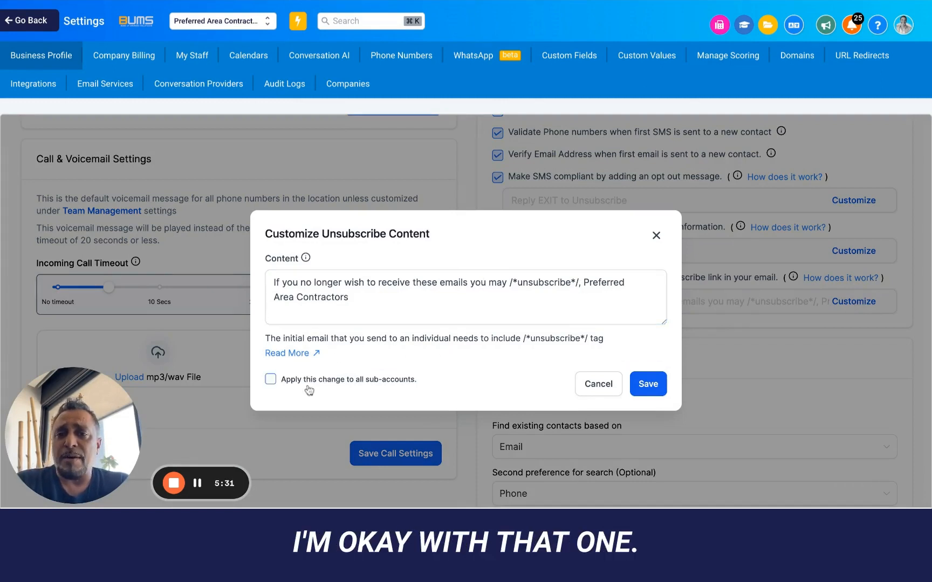
{"action": "left_click", "coordinate": [588, 384]}
{"action": "scroll", "coordinate": [677, 285], "scroll_direction": "down", "scroll_amount": 5}
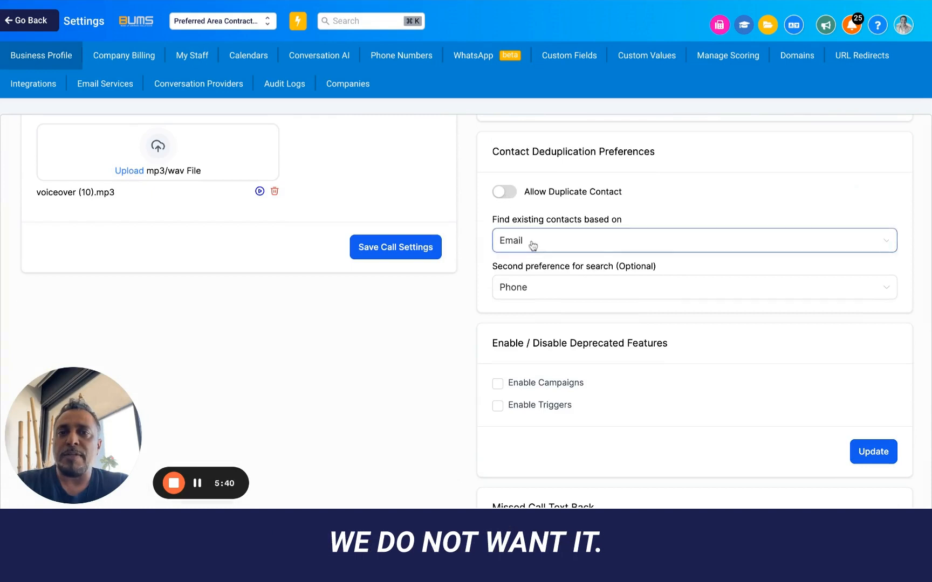
- Match existing contacts by Phone first, with Email as the second search preference
{"action": "left_click", "coordinate": [587, 242]}
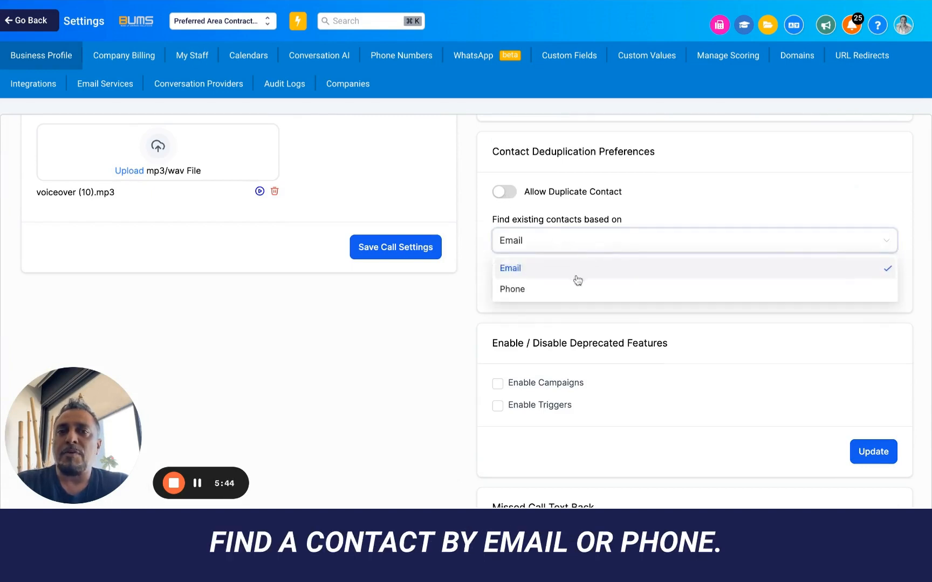
{"action": "left_click", "coordinate": [530, 291]}
{"action": "left_click", "coordinate": [530, 289]}
{"action": "left_click", "coordinate": [530, 315]}
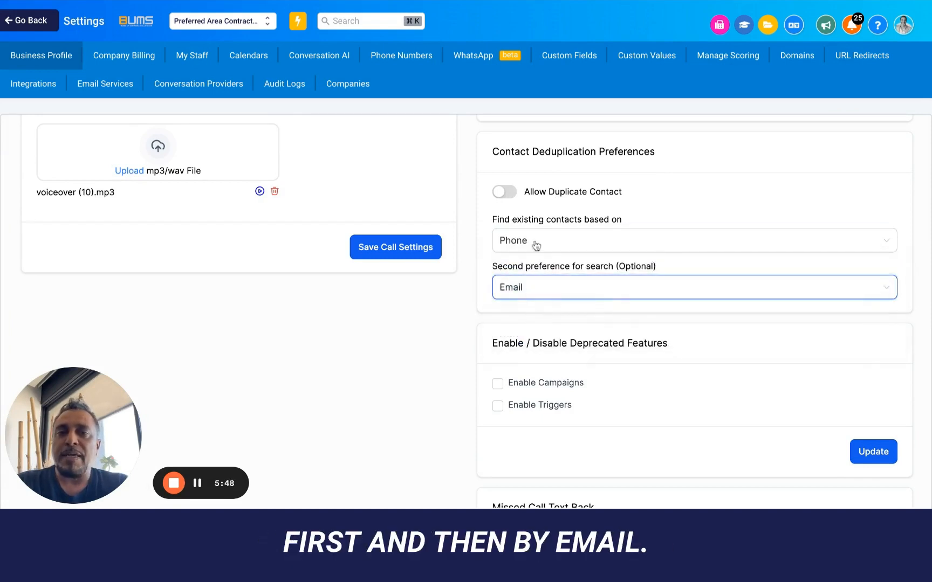
{"action": "scroll", "coordinate": [563, 372], "scroll_direction": "down", "scroll_amount": 3}
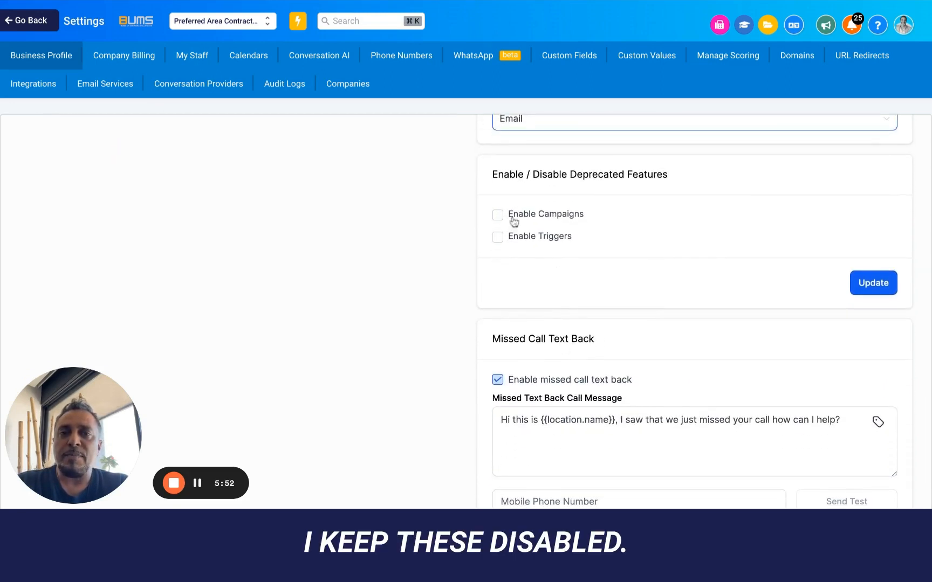
{"action": "scroll", "coordinate": [540, 280], "scroll_direction": "down", "scroll_amount": 3}
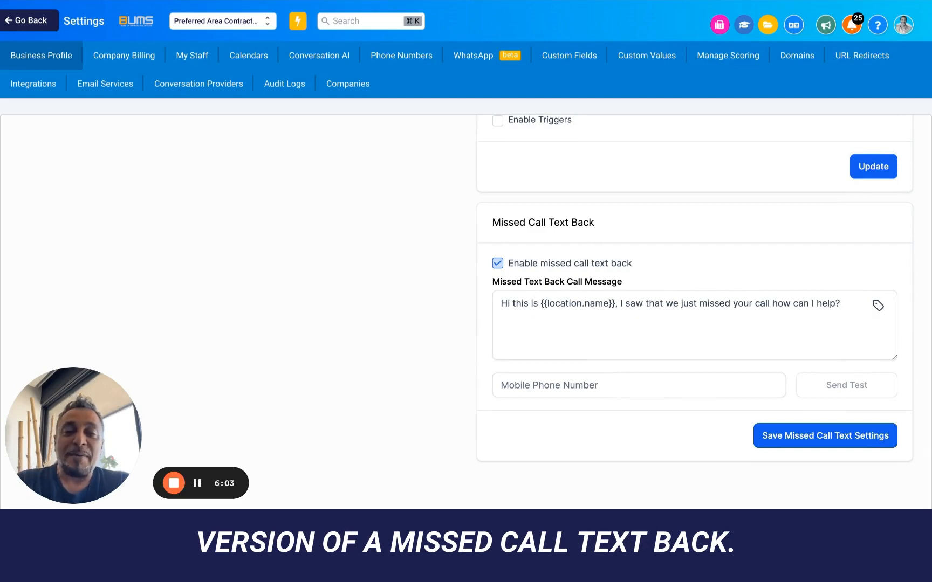
- Edit the missed call text back message to add the sender's name before {{location.name}} and 'away from the phone,'
{"action": "left_click", "coordinate": [512, 325]}
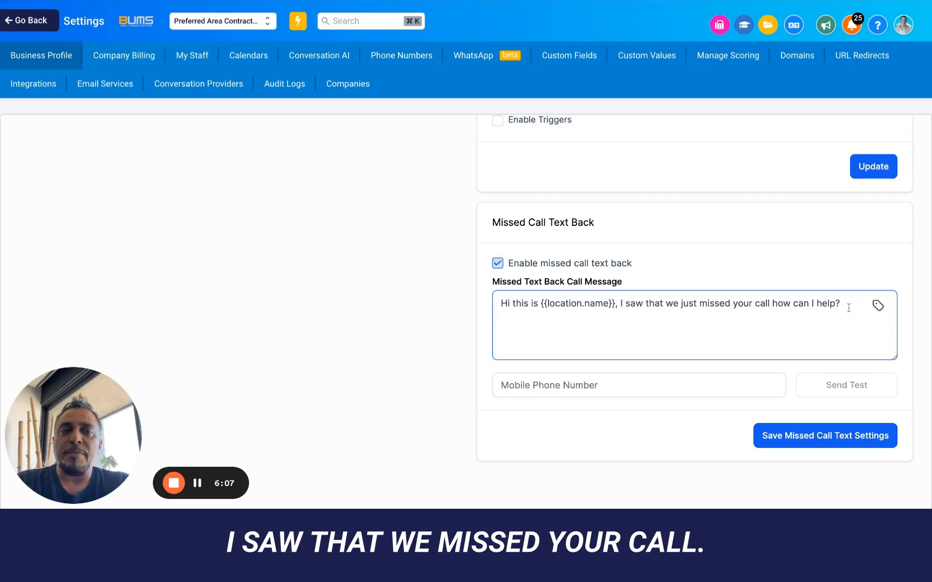
{"action": "left_click", "coordinate": [541, 305]}
{"action": "type", "text": "Kate from"}
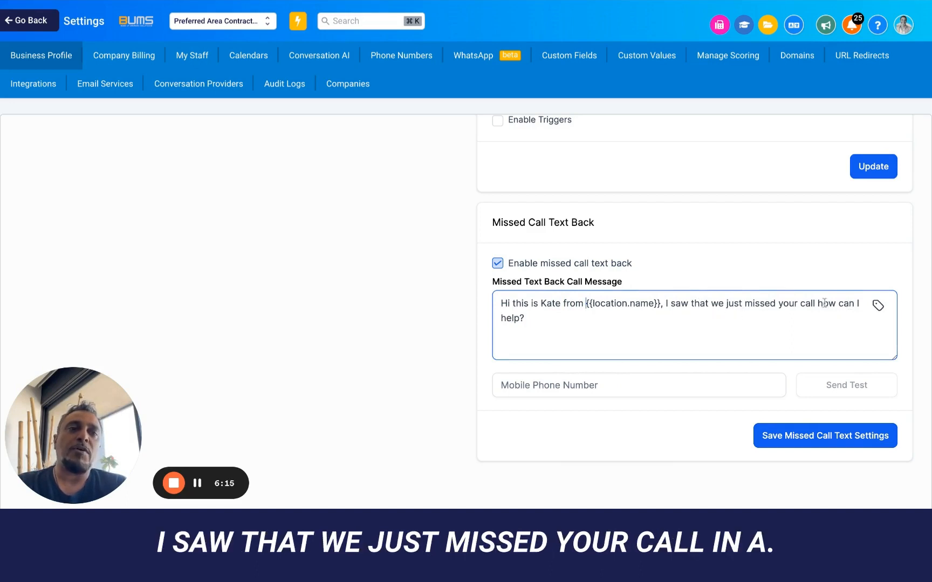
{"action": "type", "text": ", ina"}
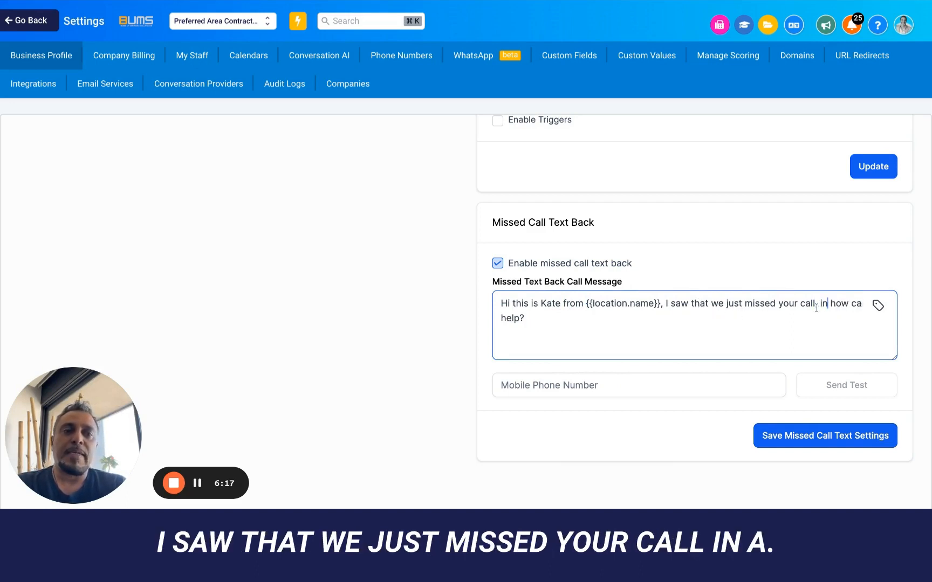
{"action": "key", "text": "BackSpace"}
{"action": "key", "text": "BackSpace"}
{"action": "key", "text": "BackSpace"}
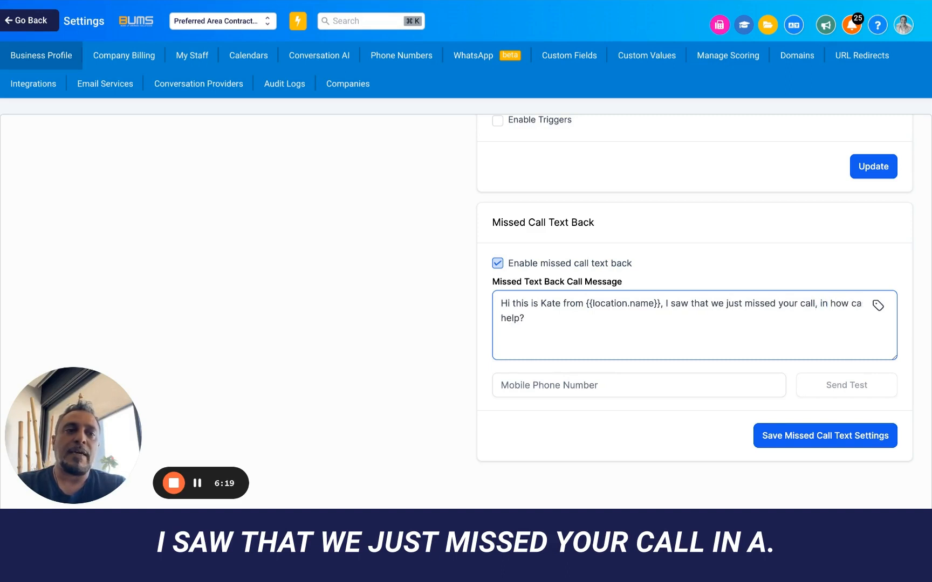
{"action": "type", "text": "away"}
{"action": "type", "text": " from the phone"}
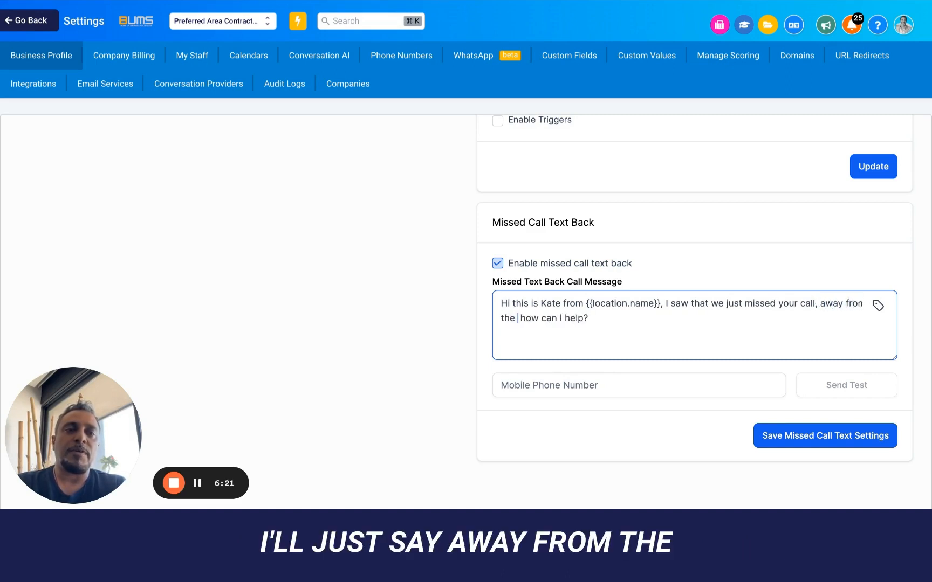
{"action": "type", "text": " but"}
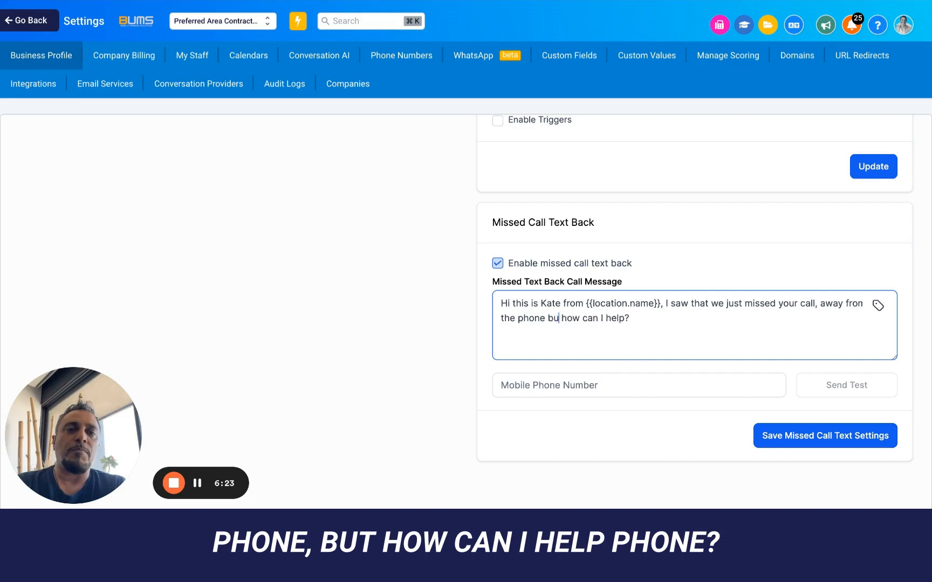
{"action": "key", "text": "BackSpace"}
{"action": "key", "text": "BackSpace"}
{"action": "key", "text": "BackSpace"}
{"action": "key", "text": "BackSpace"}
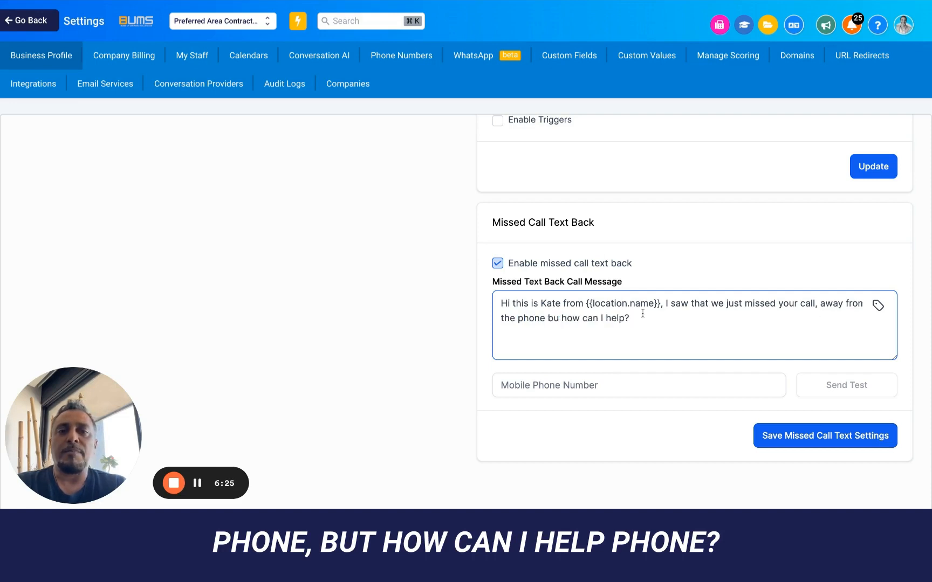
{"action": "type", "text": ","}
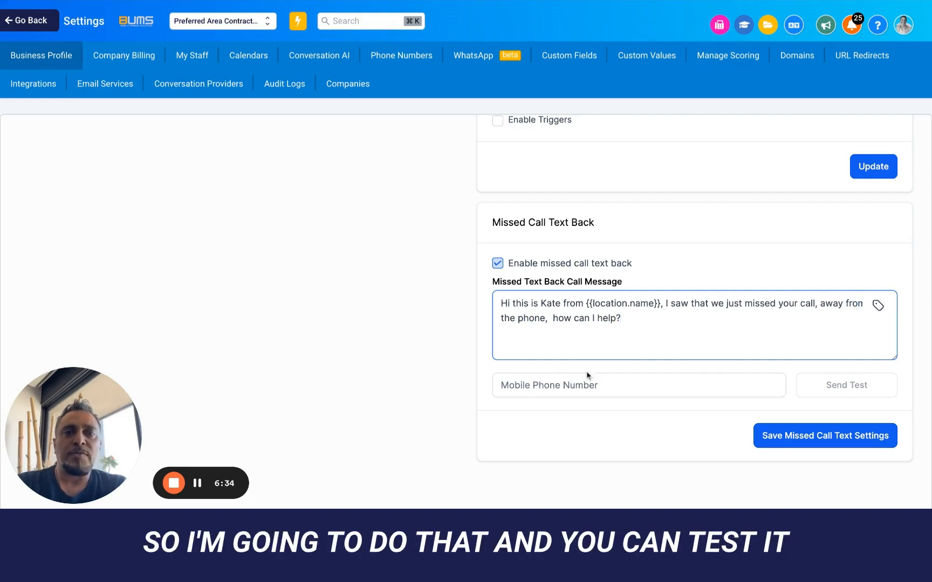
- Send a test missed-call text to a mobile number
{"action": "left_click", "coordinate": [574, 380]}
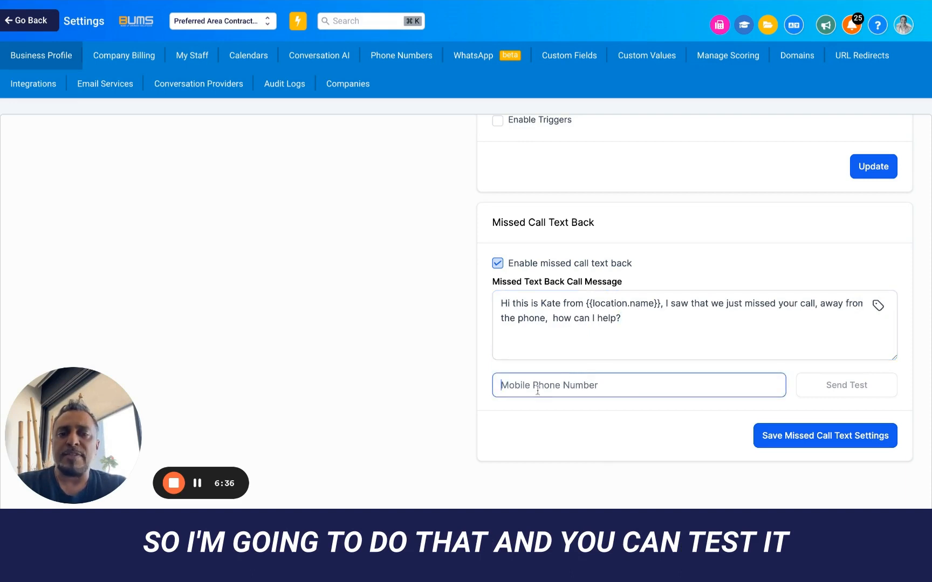
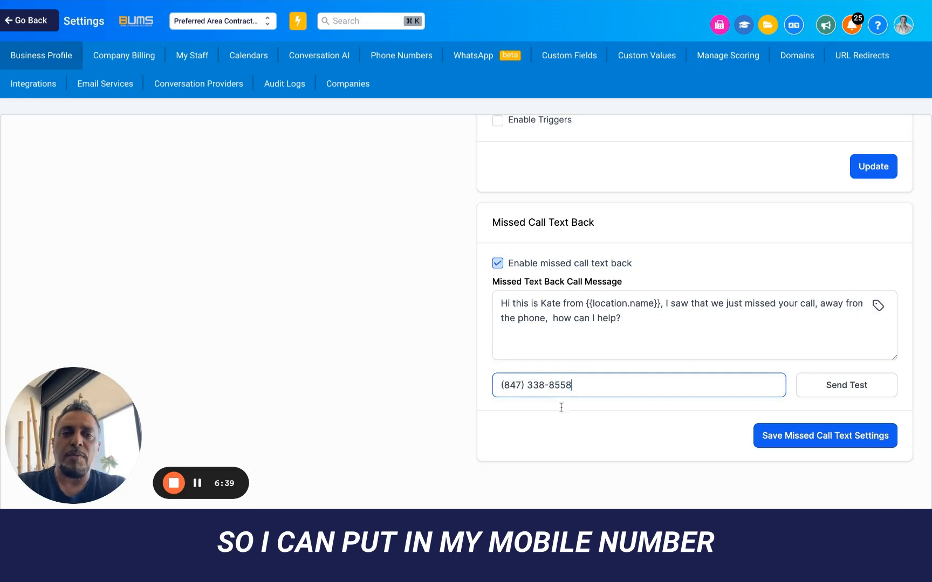
{"action": "left_click", "coordinate": [856, 392]}
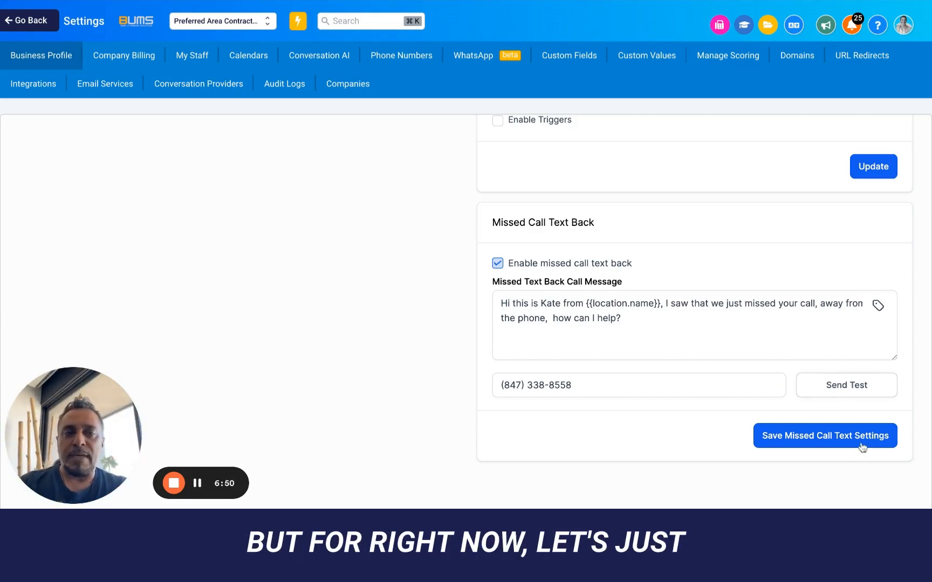
- Save the Deprecated Features update and the call and voicemail settings
{"action": "scroll", "coordinate": [724, 278], "scroll_direction": "up", "scroll_amount": 5}
{"action": "scroll", "coordinate": [724, 279], "scroll_direction": "down", "scroll_amount": 4}
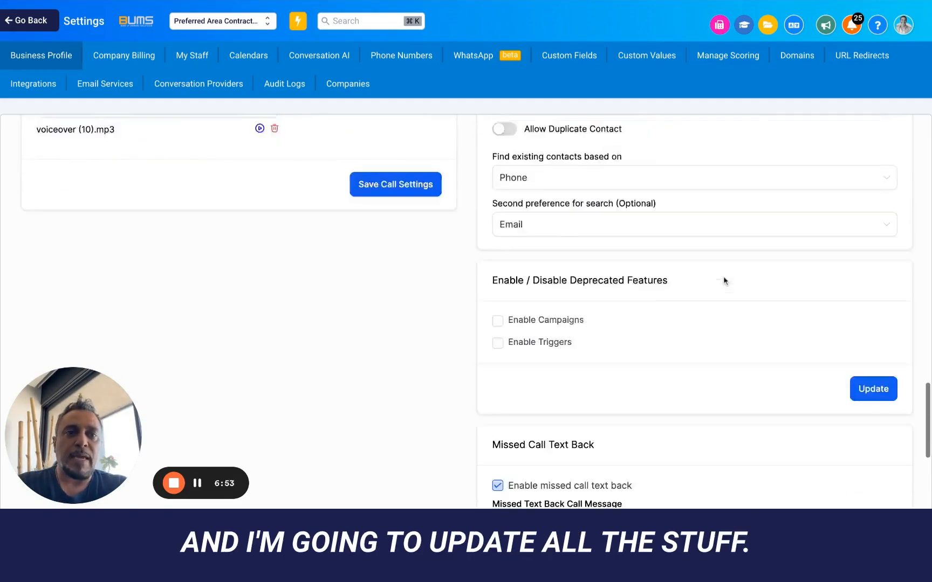
{"action": "left_click", "coordinate": [879, 226]}
{"action": "scroll", "coordinate": [869, 230], "scroll_direction": "up", "scroll_amount": 5}
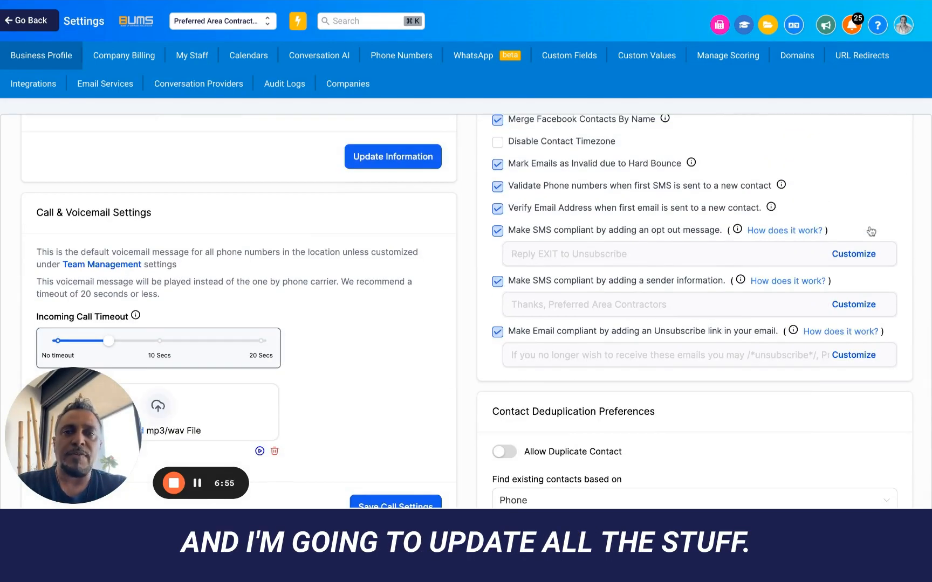
{"action": "scroll", "coordinate": [412, 205], "scroll_direction": "down", "scroll_amount": 3}
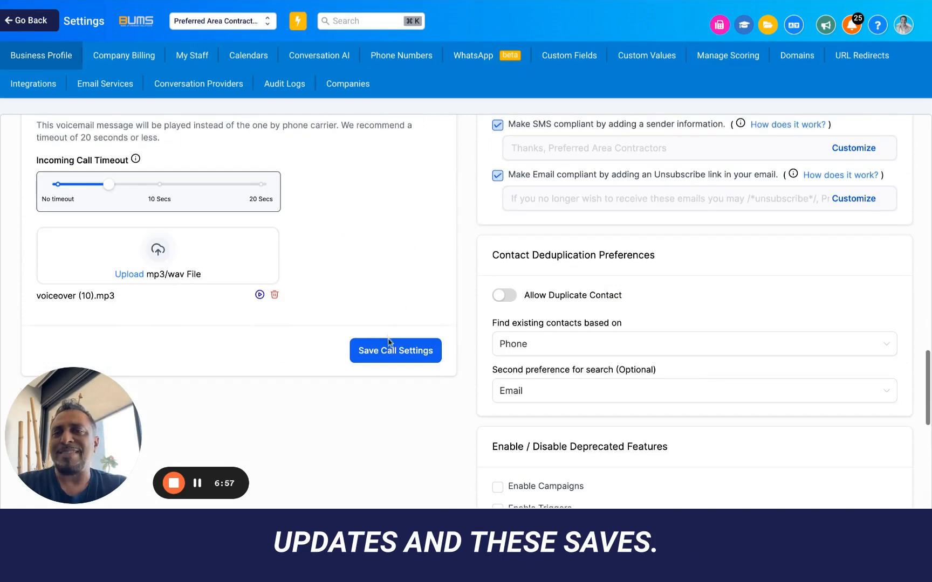
{"action": "left_click", "coordinate": [387, 350]}
{"action": "scroll", "coordinate": [388, 349], "scroll_direction": "up", "scroll_amount": 15}
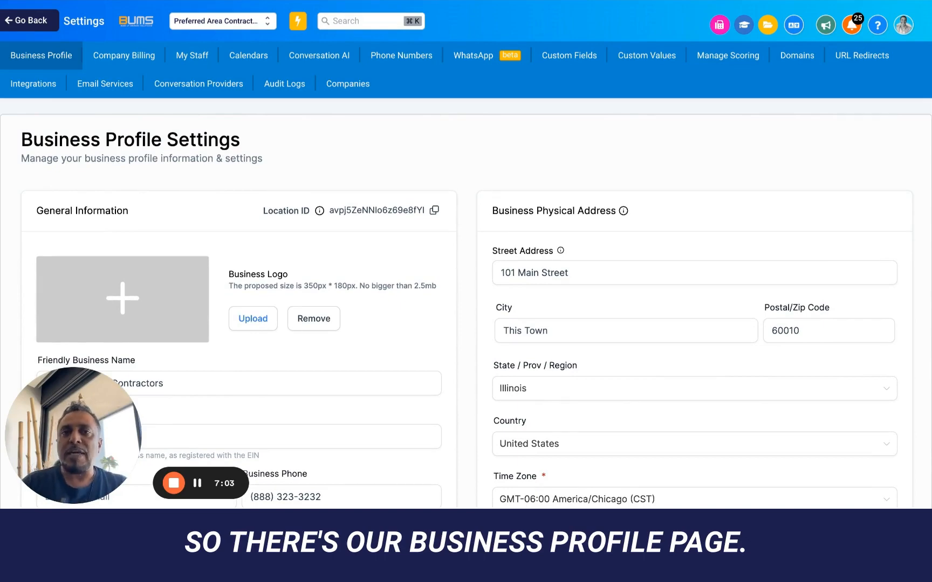
- Copy the Location ID, then the API key further down the Business Profile page
{"action": "scroll", "coordinate": [466, 323], "scroll_direction": "down", "scroll_amount": 15}
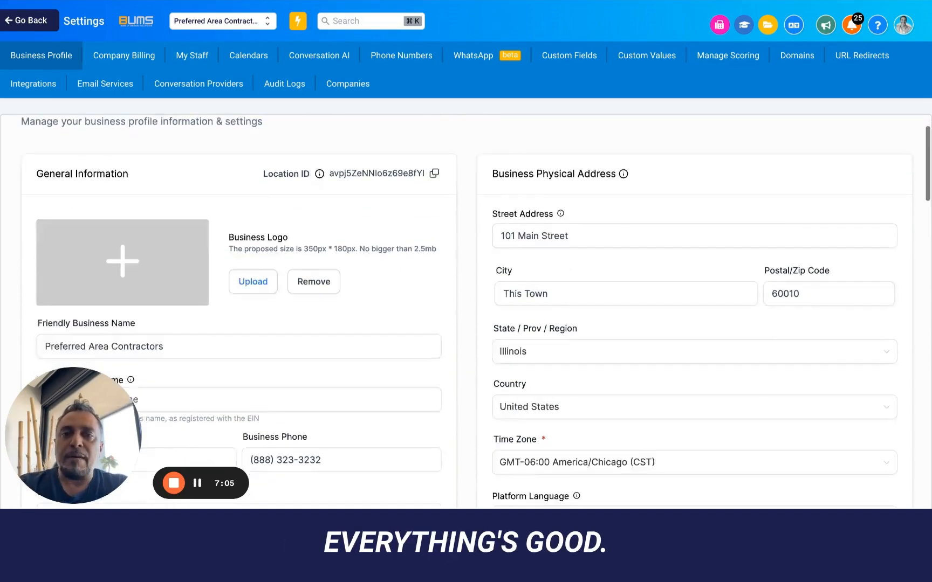
{"action": "scroll", "coordinate": [466, 324], "scroll_direction": "up", "scroll_amount": 15}
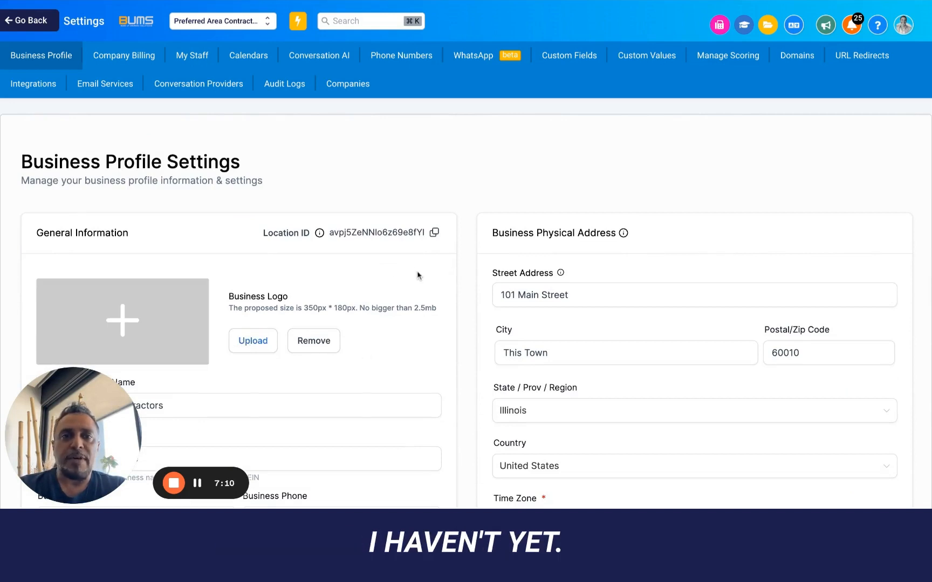
{"action": "left_click_drag", "start_coordinate": [262, 234], "coordinate": [310, 234]}
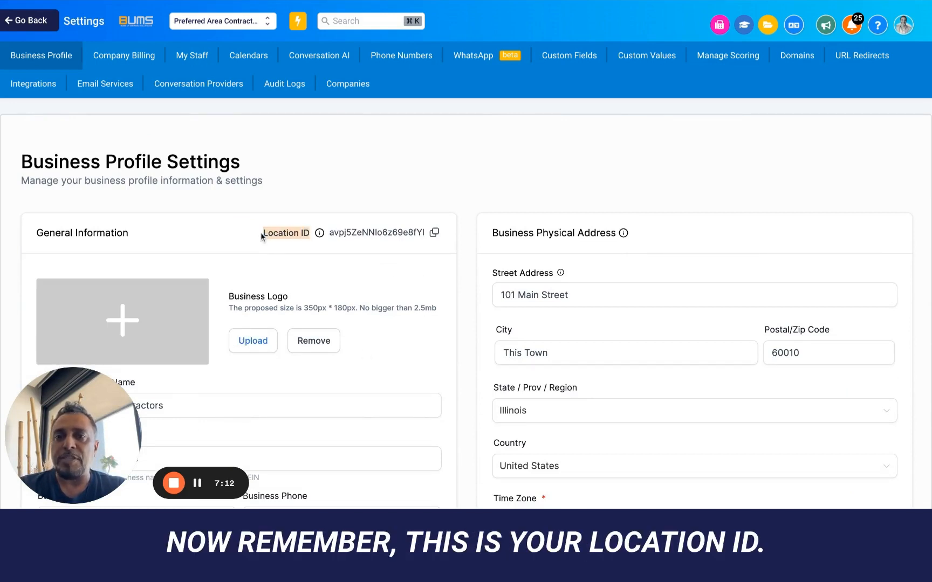
{"action": "left_click", "coordinate": [434, 236]}
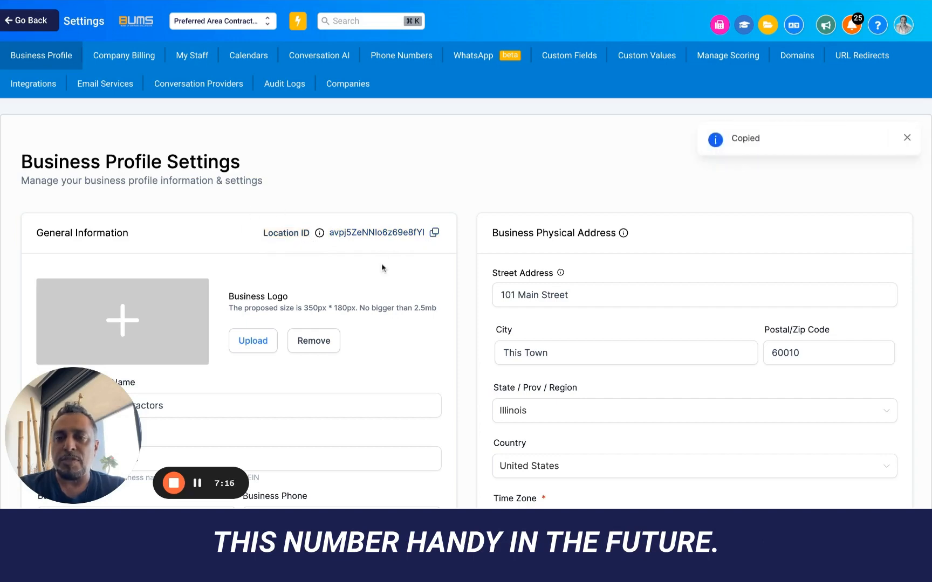
{"action": "scroll", "coordinate": [381, 266], "scroll_direction": "down", "scroll_amount": 7}
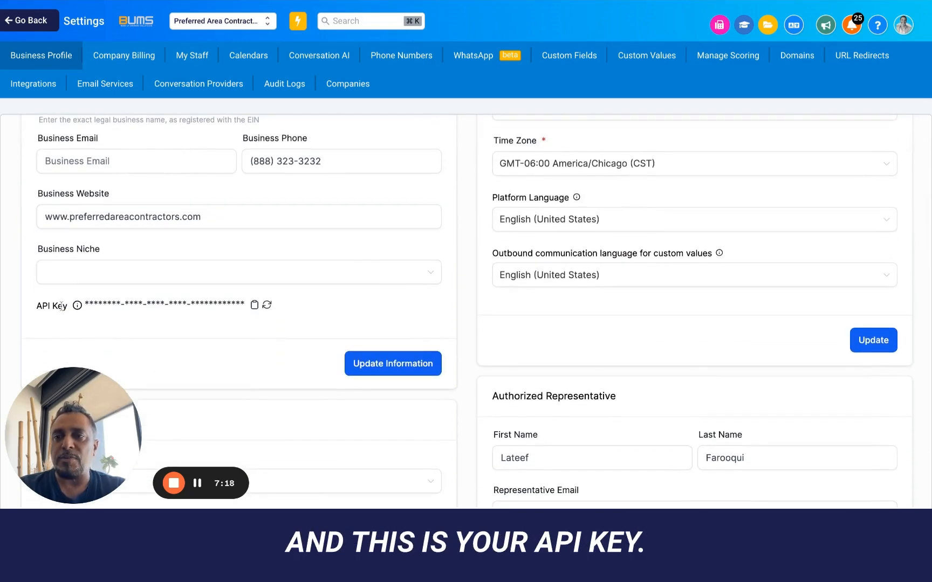
{"action": "left_click", "coordinate": [253, 306]}
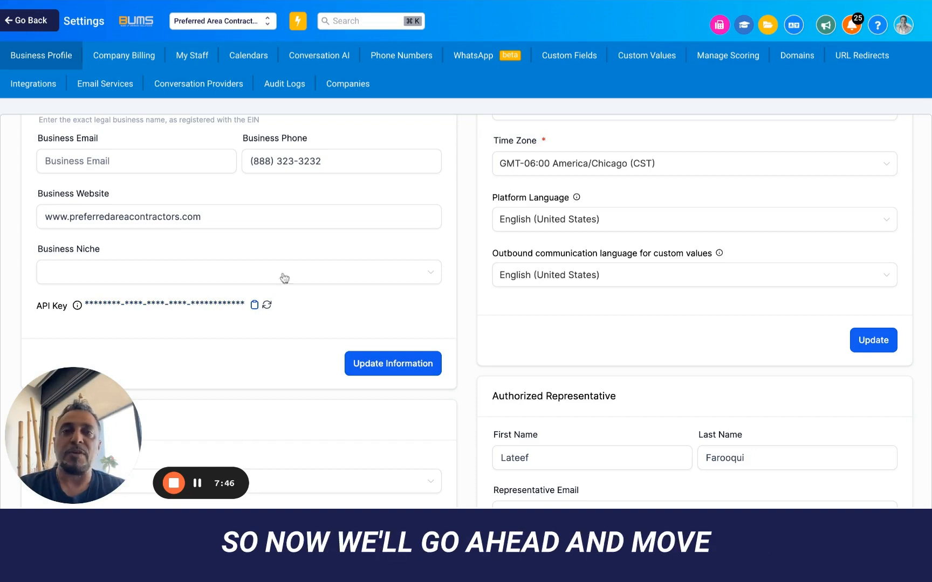
- Check Company Billing's payment method and new-user options without saving anything, then view My Staff
{"action": "left_click", "coordinate": [132, 56]}
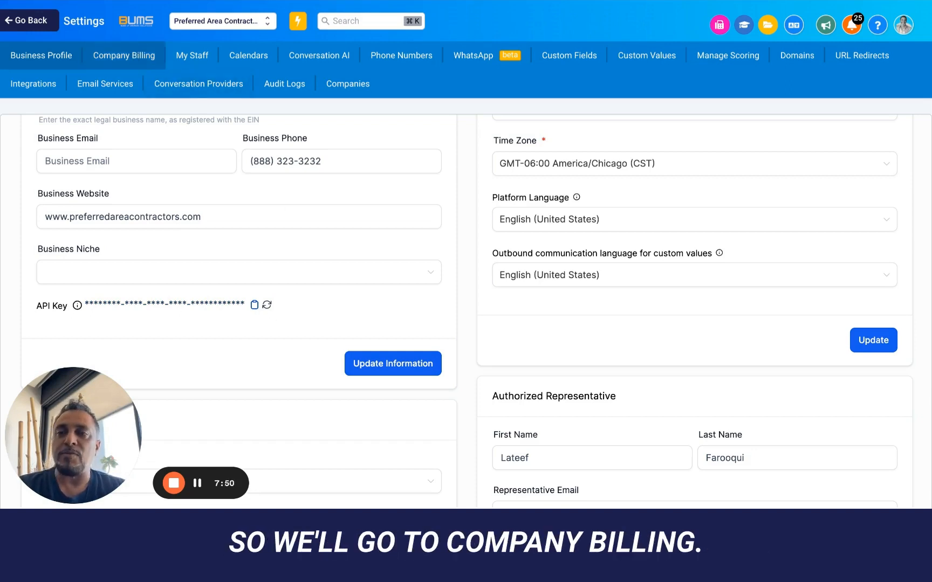
{"action": "scroll", "coordinate": [320, 308], "scroll_direction": "down", "scroll_amount": 2}
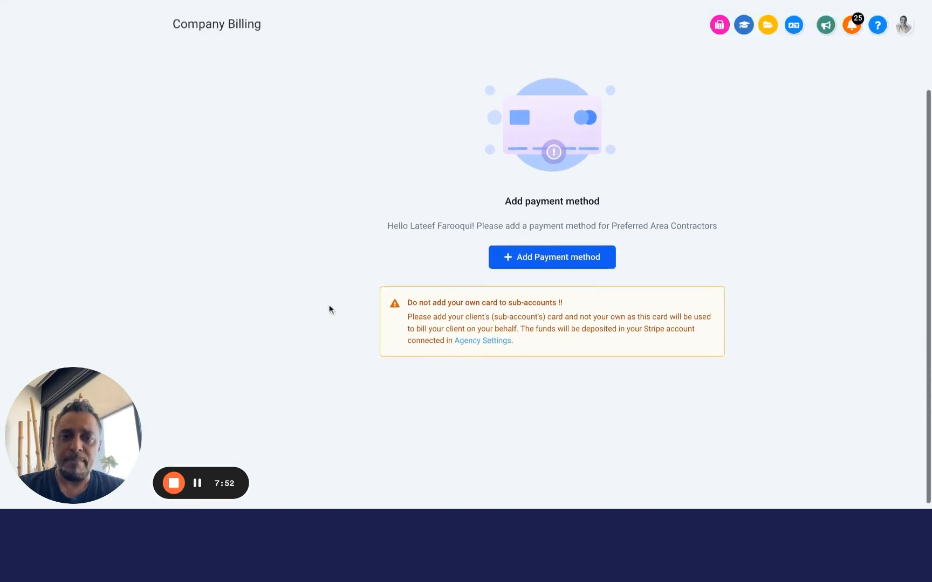
{"action": "left_click", "coordinate": [564, 262]}
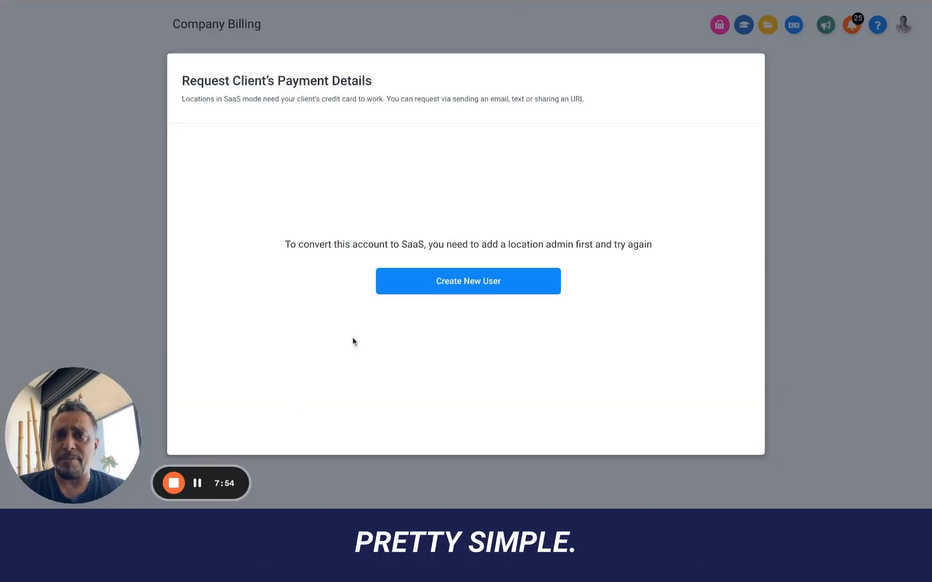
{"action": "left_click", "coordinate": [461, 287]}
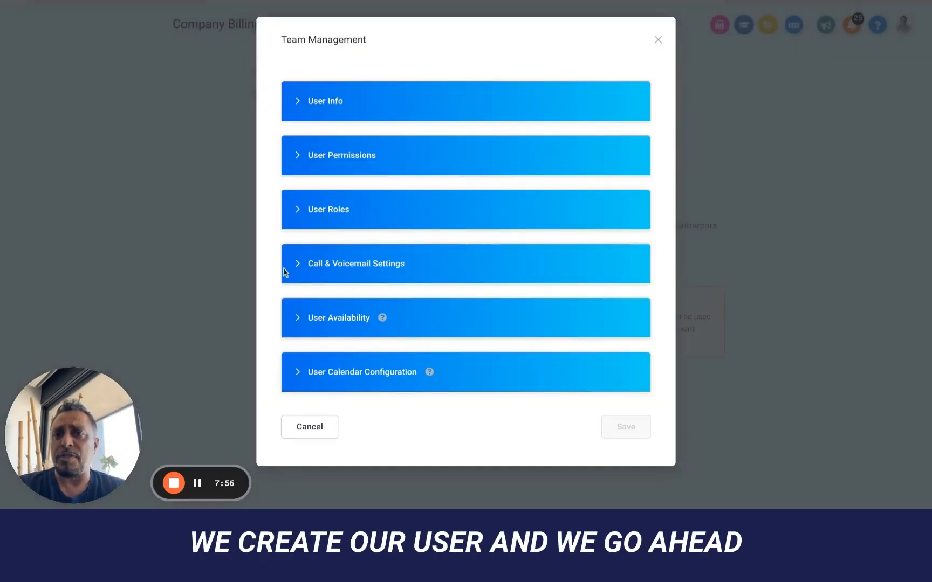
{"action": "left_click", "coordinate": [659, 41]}
{"action": "scroll", "coordinate": [259, 143], "scroll_direction": "up", "scroll_amount": 2}
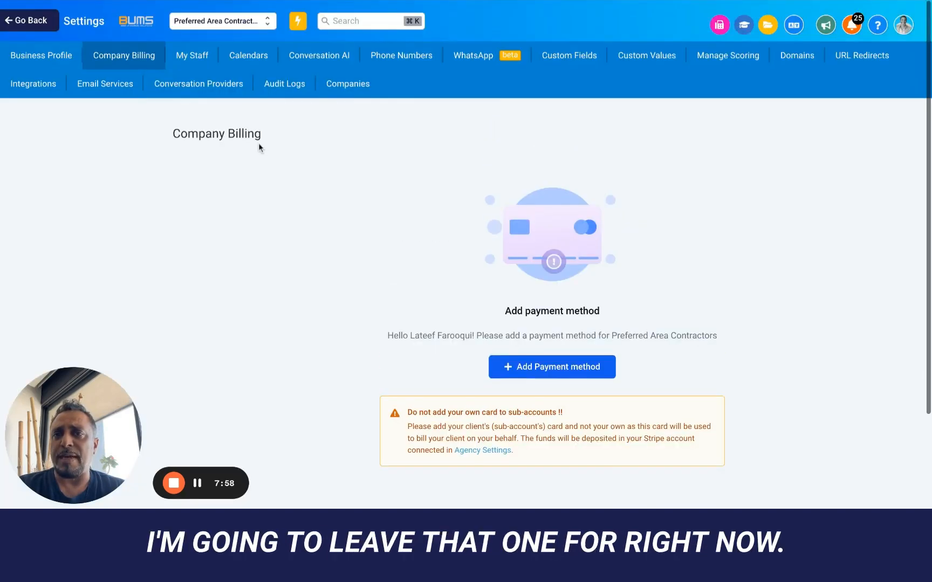
{"action": "left_click", "coordinate": [187, 60]}
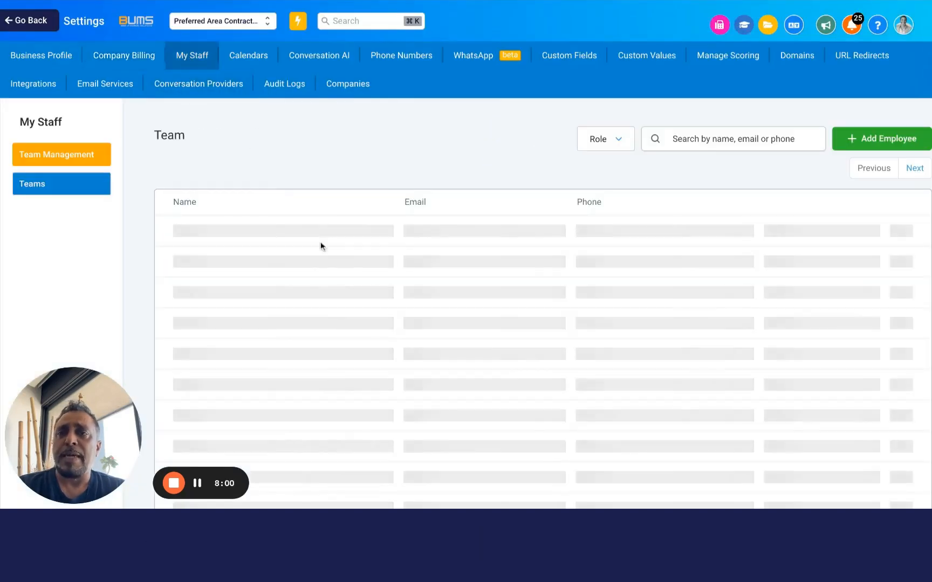